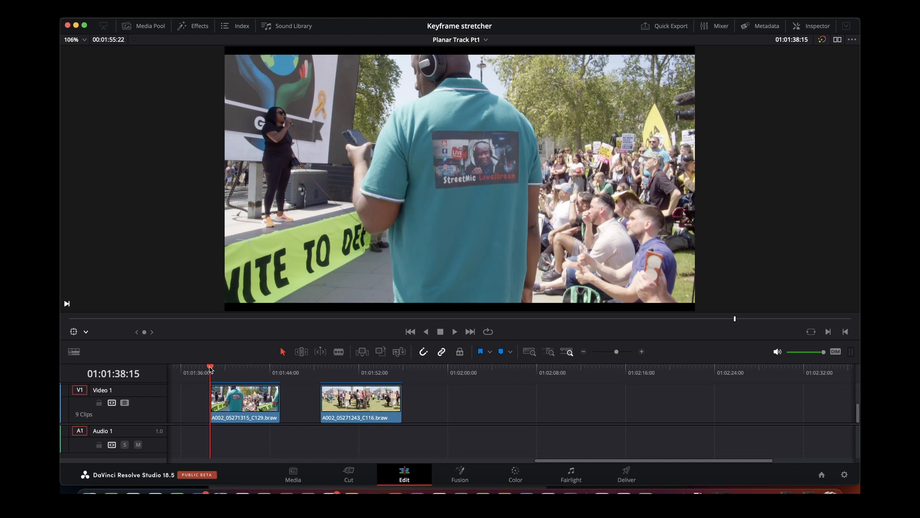
Preview the footage of the turquoise-shirt clip and the clip with the cardboard sign on the timeline.
drag(222, 368, 234, 368)
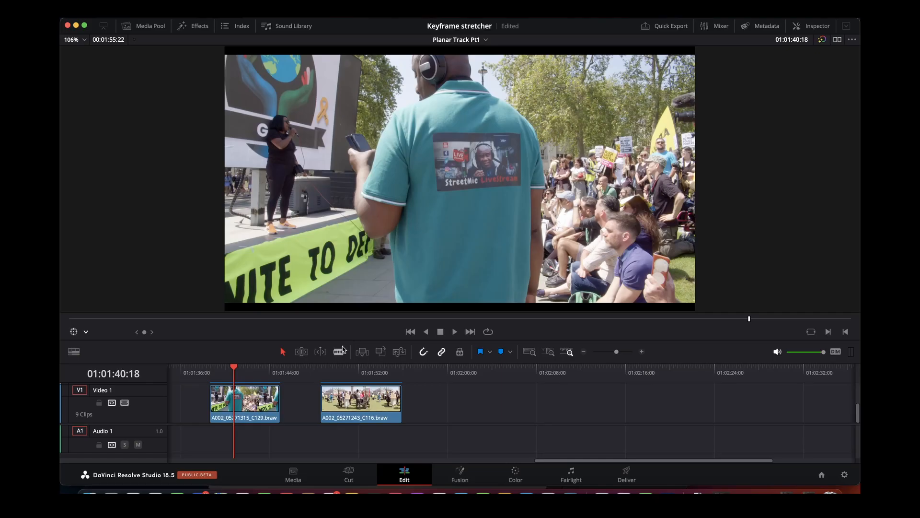
click(325, 369)
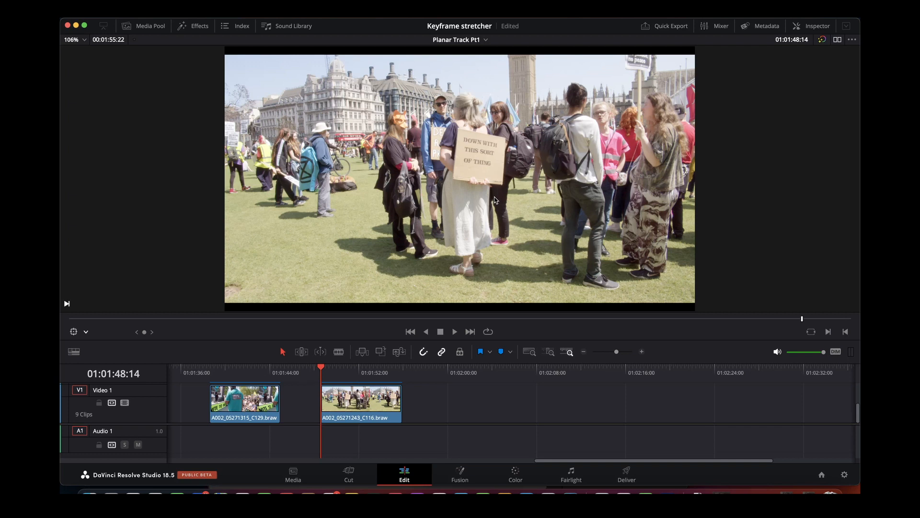
drag(323, 369, 343, 373)
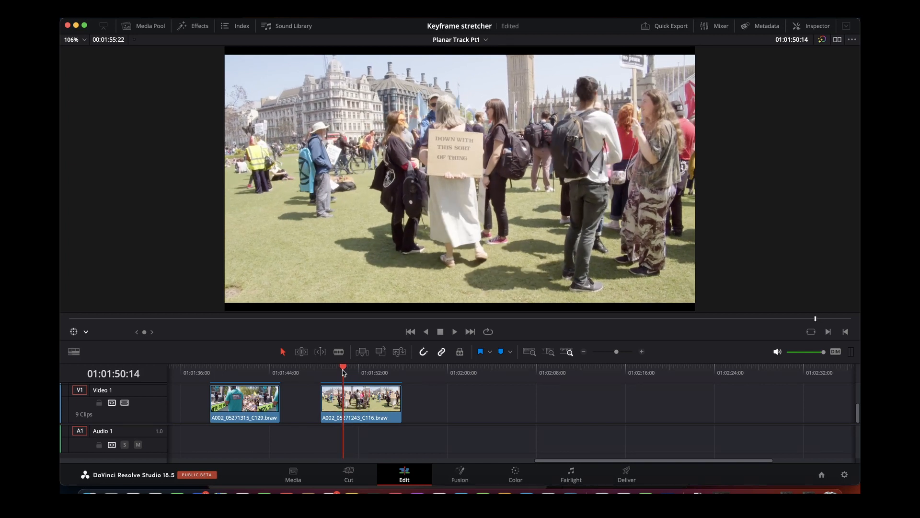
Open the A002_05271315_C129.braw clip's composition on the Fusion page.
click(219, 371)
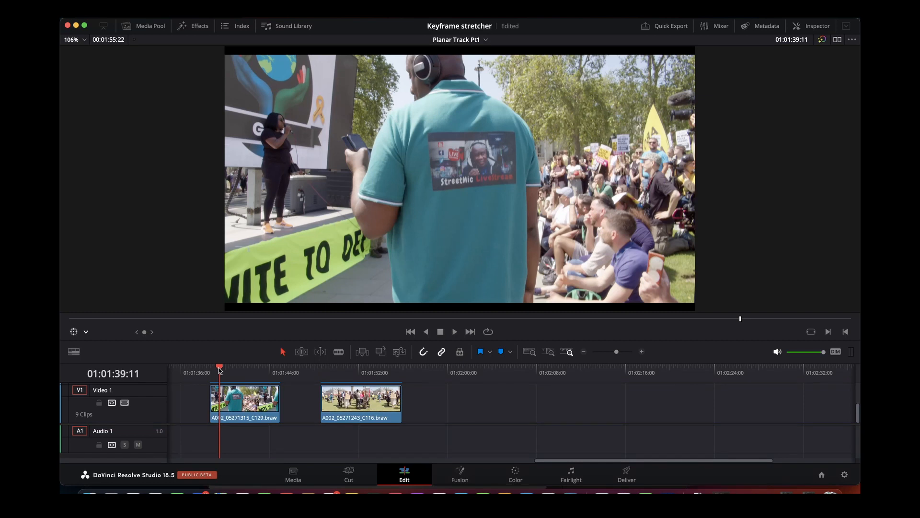
click(469, 476)
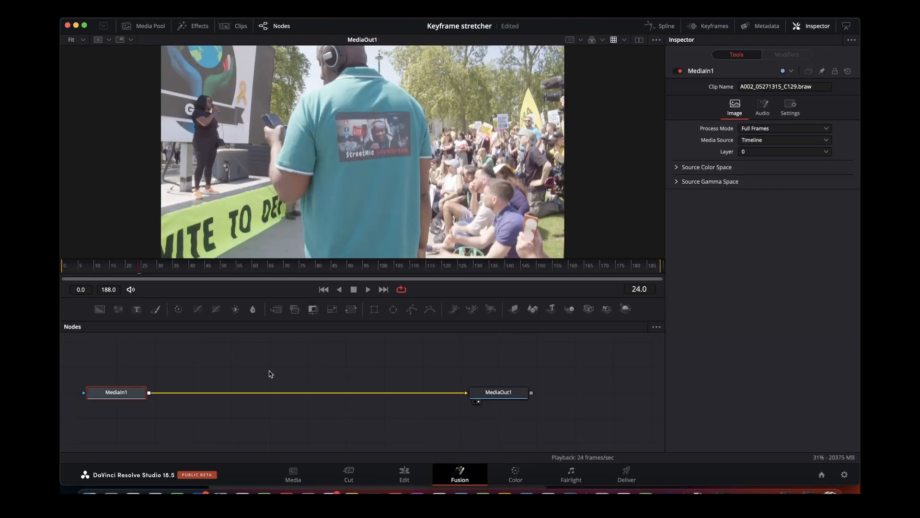
click(254, 371)
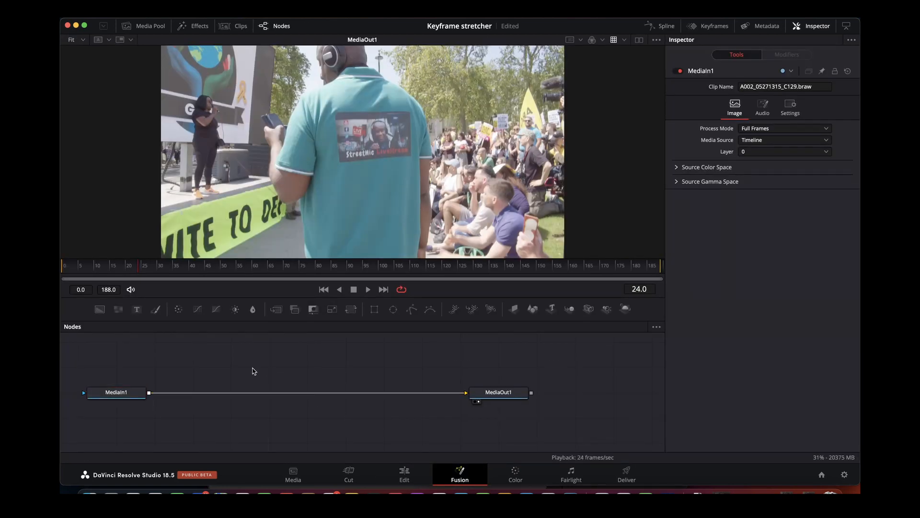
Add a Planar Tracker node between MediaIn1 and MediaOut1.
click(124, 393)
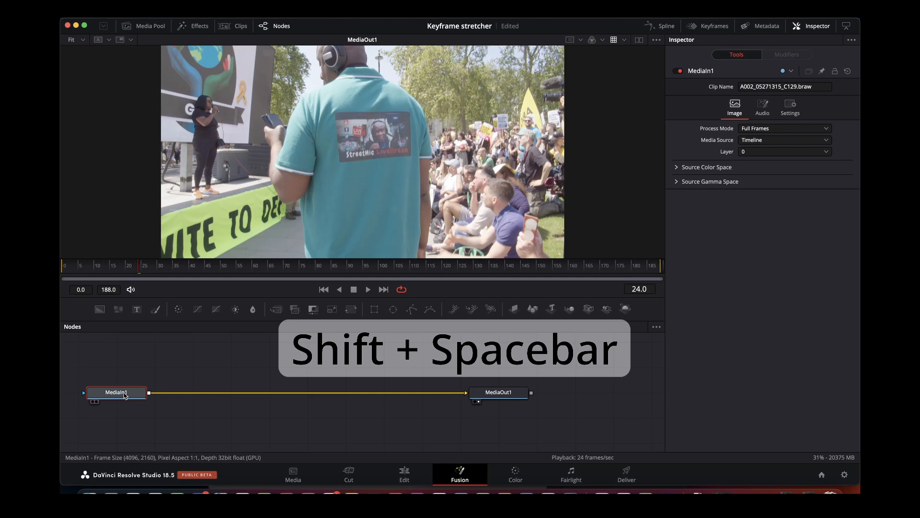
key(shift+space)
text(glo)
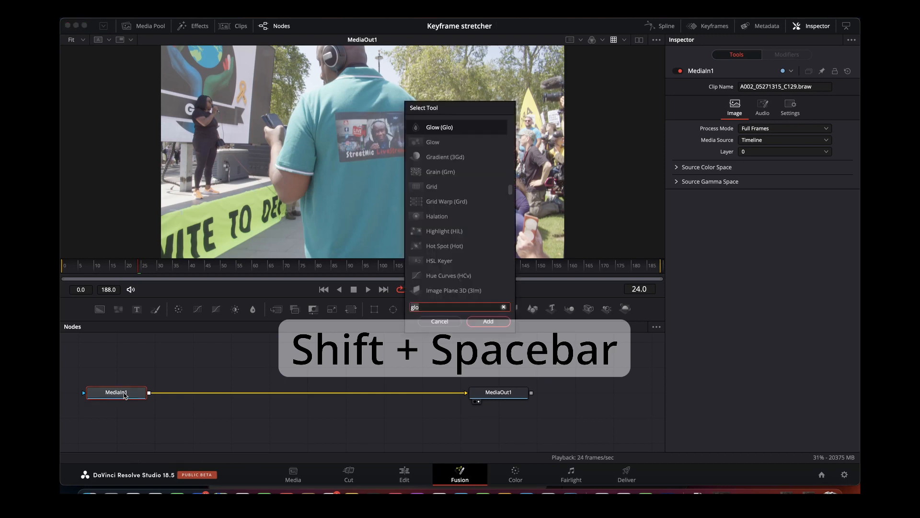
key(BackSpace)
key(BackSpace)
key(BackSpace)
text(pla)
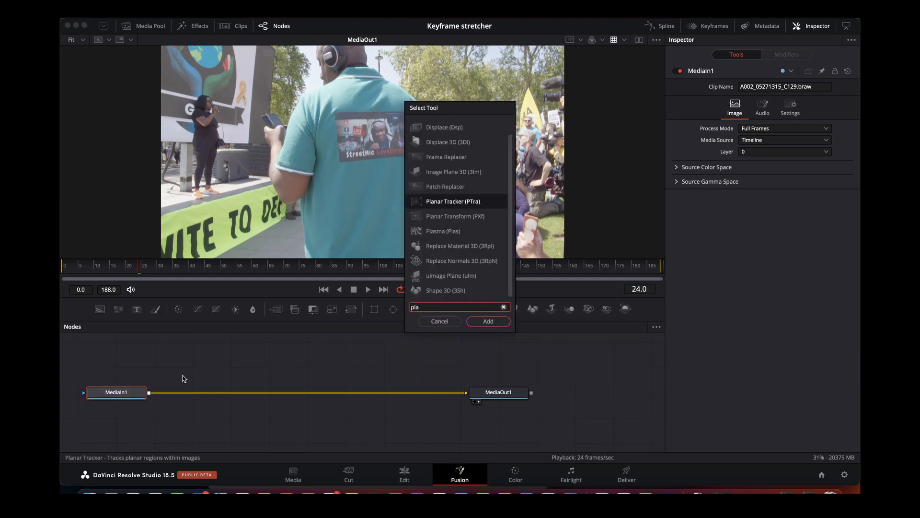
click(488, 322)
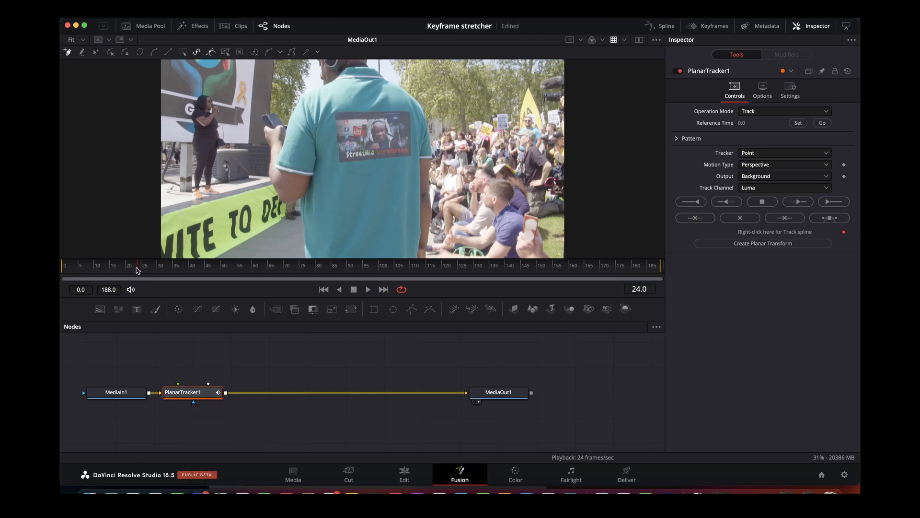
At frame 90, outline the printed picture on the back of the shirt with a closed four-point tracking shape.
drag(143, 270, 349, 272)
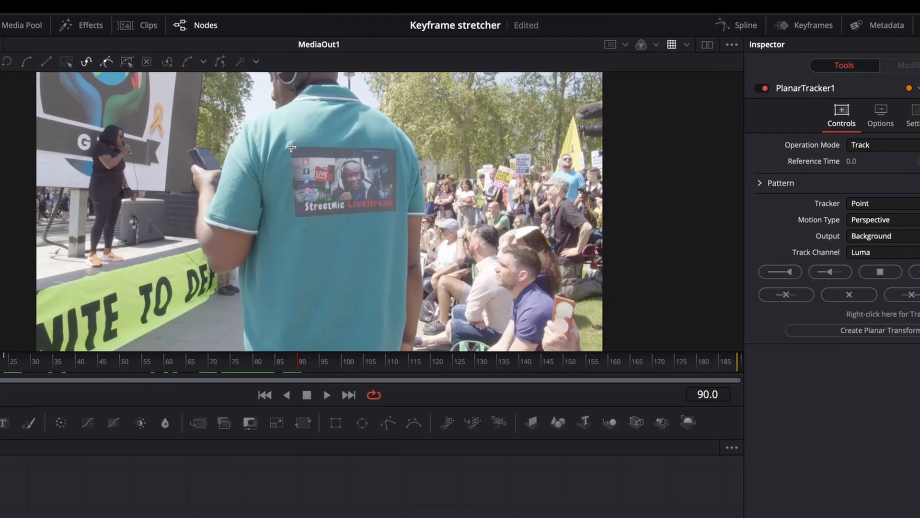
click(396, 148)
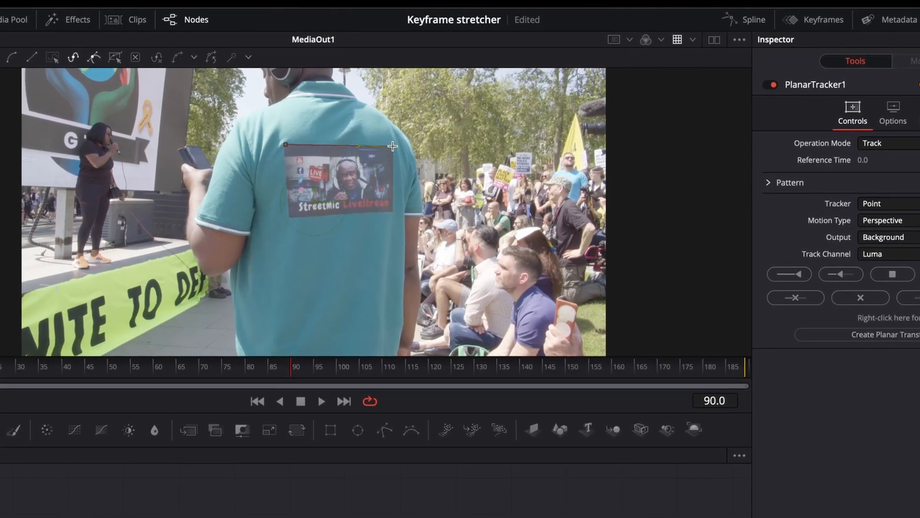
click(393, 212)
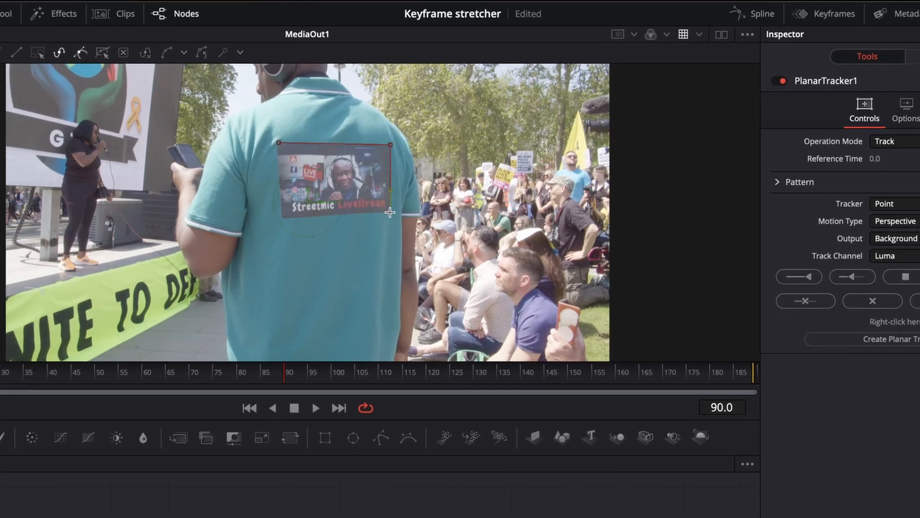
click(280, 221)
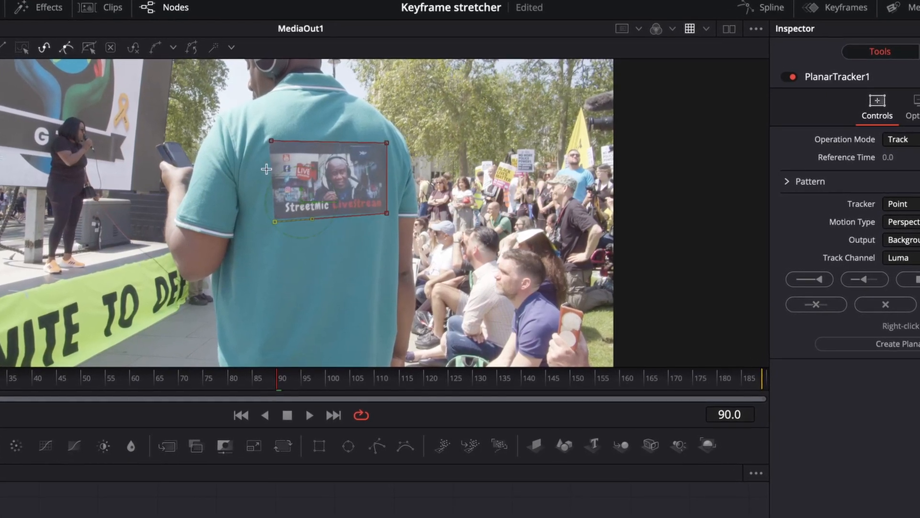
click(277, 143)
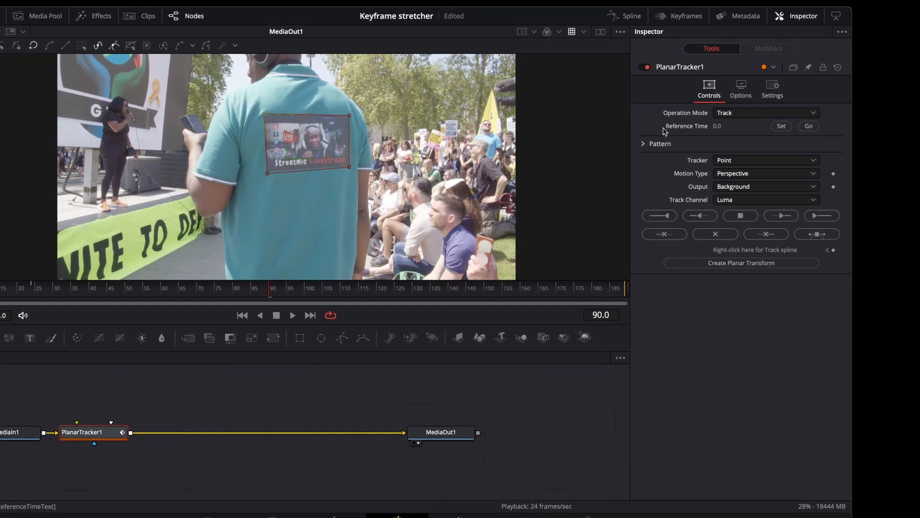
Set the planar tracker's reference time to frame 90 and its motion type to Translation, Rotation.
click(781, 128)
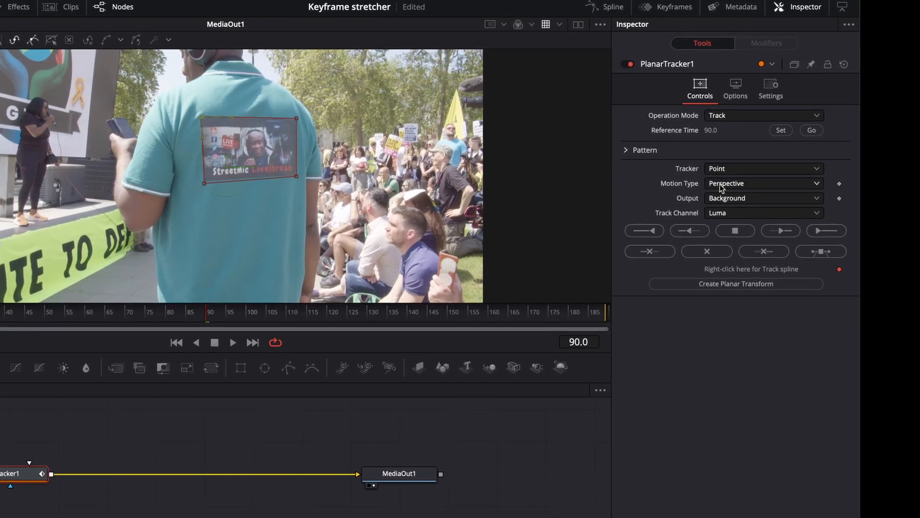
click(720, 183)
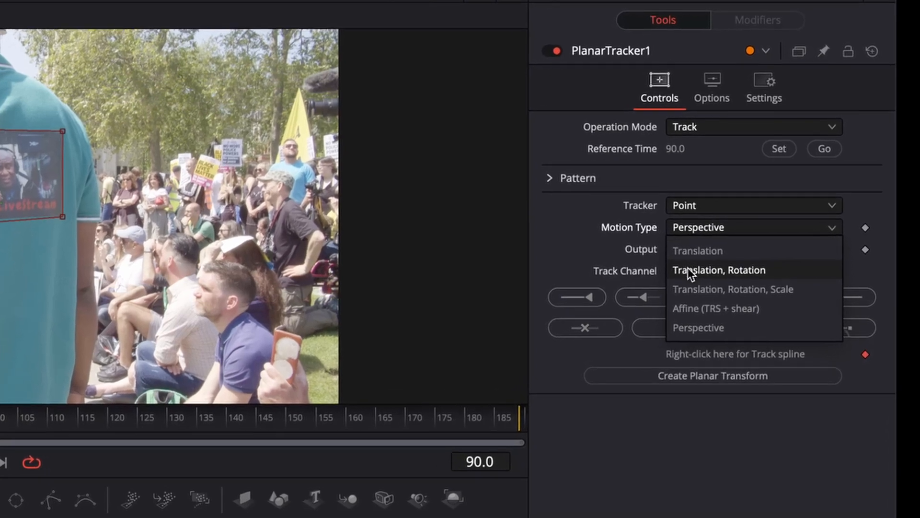
click(688, 267)
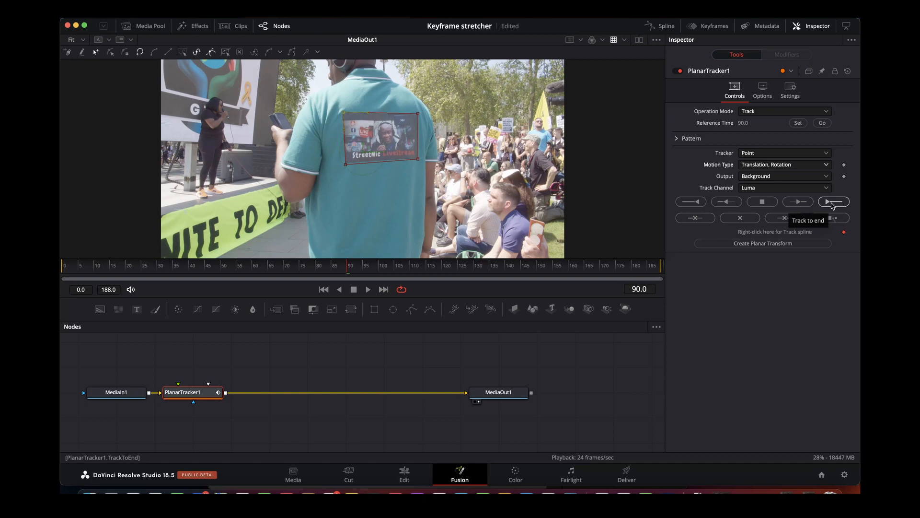
Track the shirt picture forward to the end, then from the reference frame back to the start of the clip.
click(832, 206)
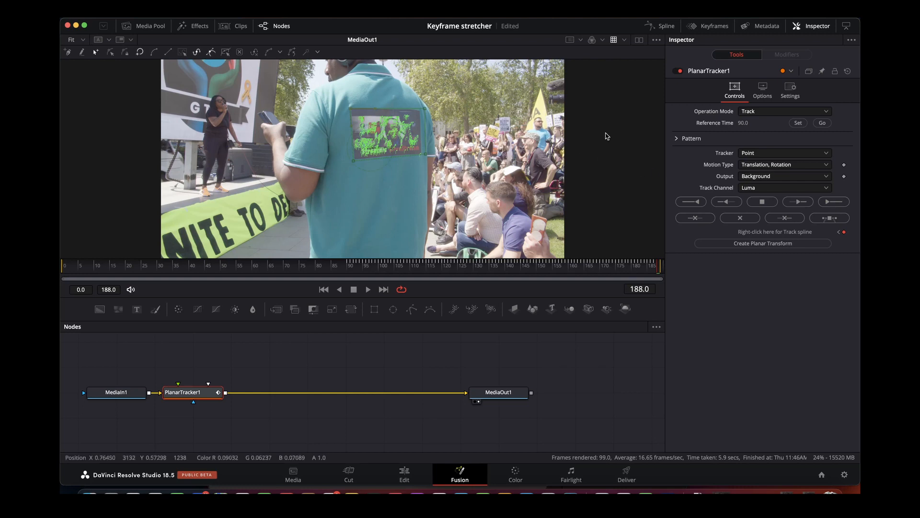
click(822, 123)
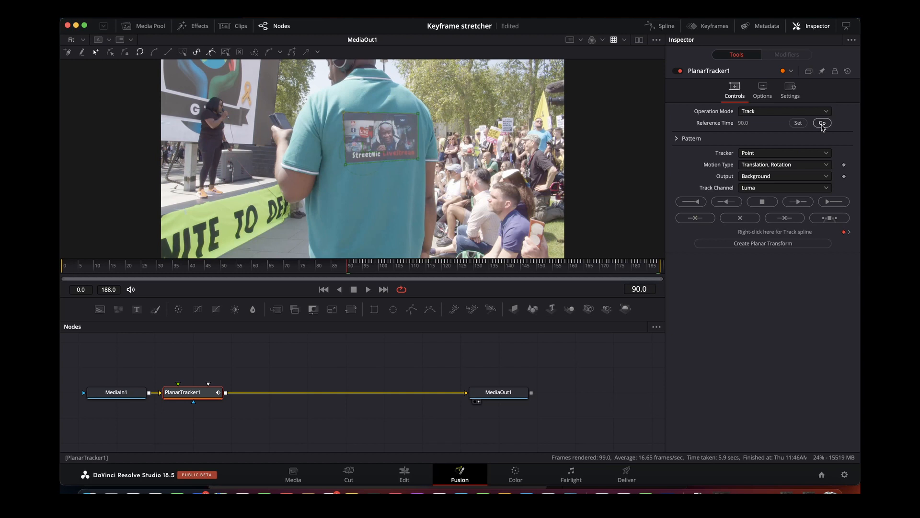
click(695, 204)
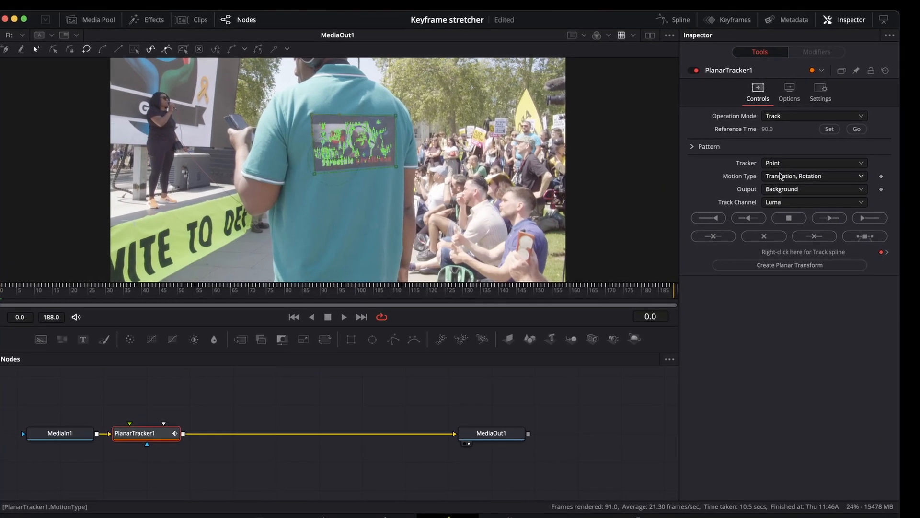
Set the tracker's operation mode to Corner Pin, fit the pin corners to the shirt picture's corners, and save the project.
click(779, 116)
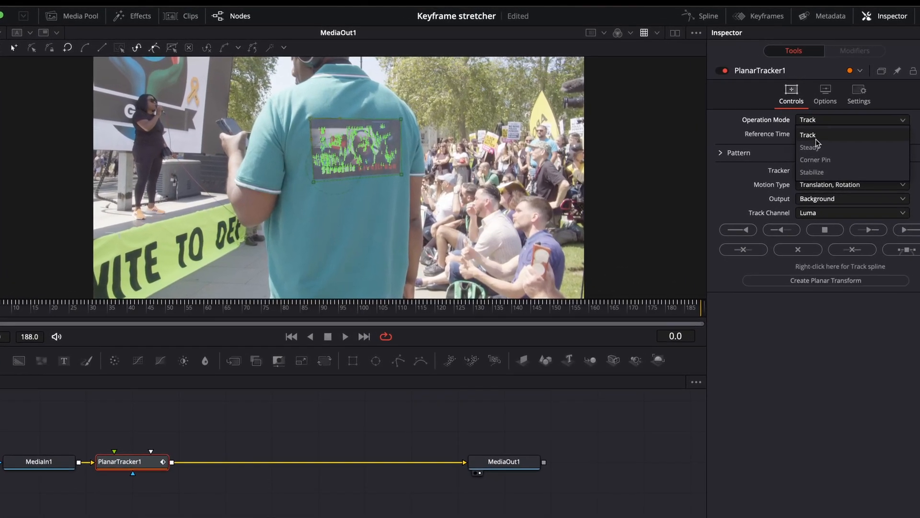
click(815, 160)
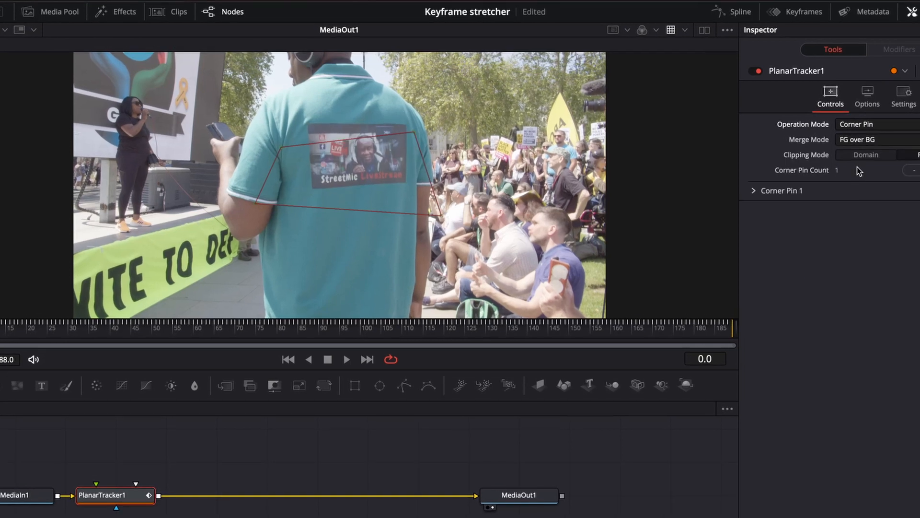
click(281, 148)
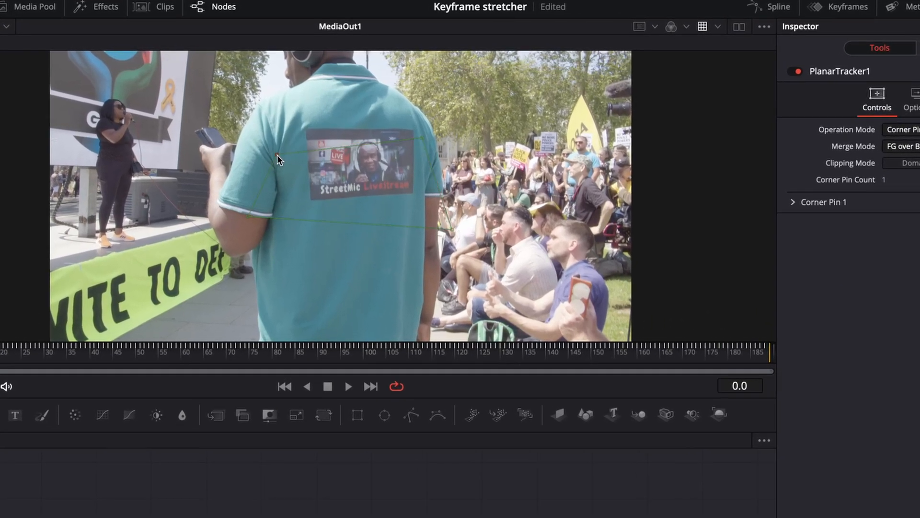
drag(277, 154, 306, 129)
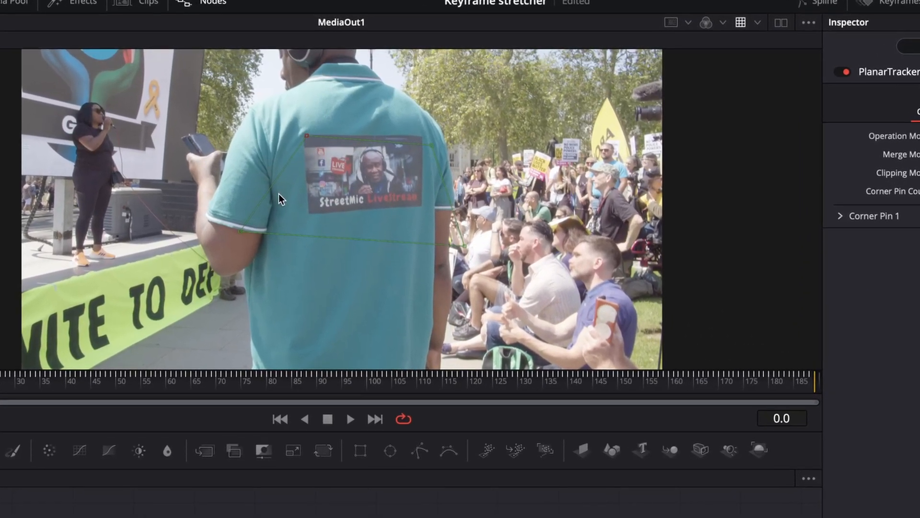
drag(242, 231, 302, 216)
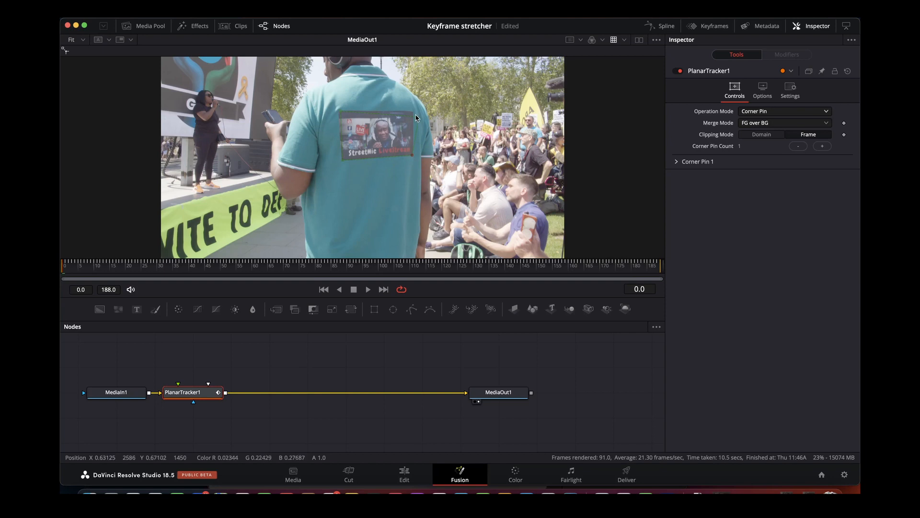
key(super+s)
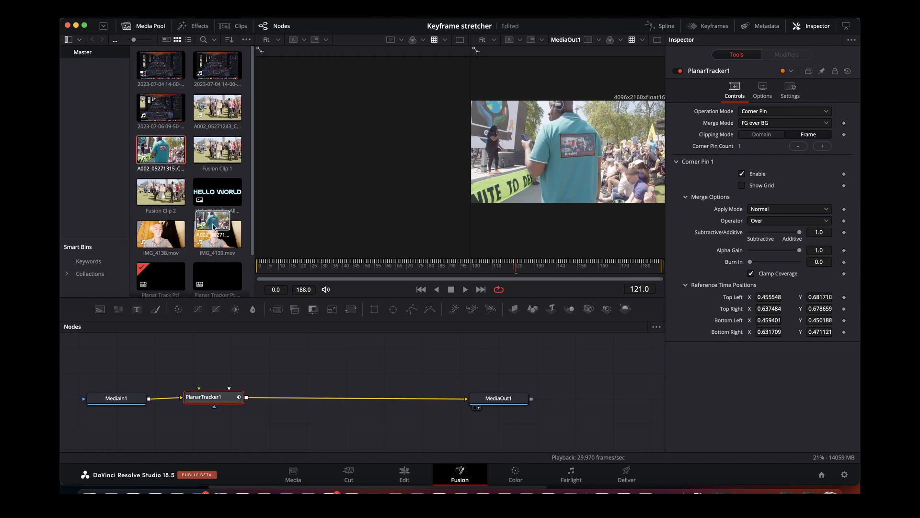
Feed the A002_05271315_C129.braw clip from the media pool into PlanarTracker1's foreground, and play the result in a single viewer.
drag(162, 149, 199, 388)
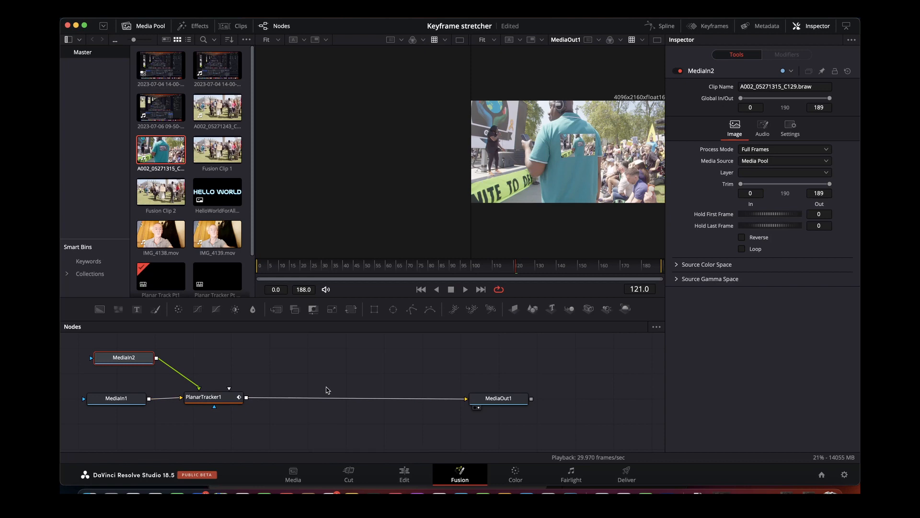
click(156, 27)
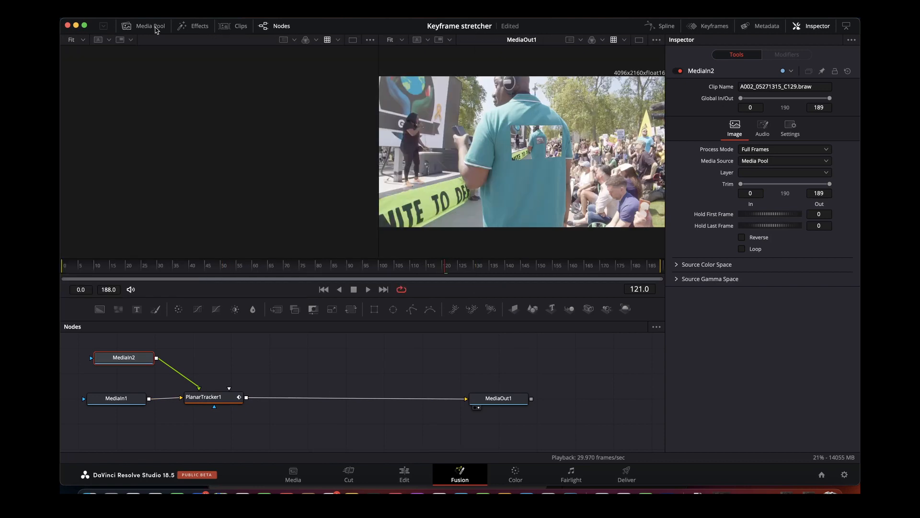
click(639, 41)
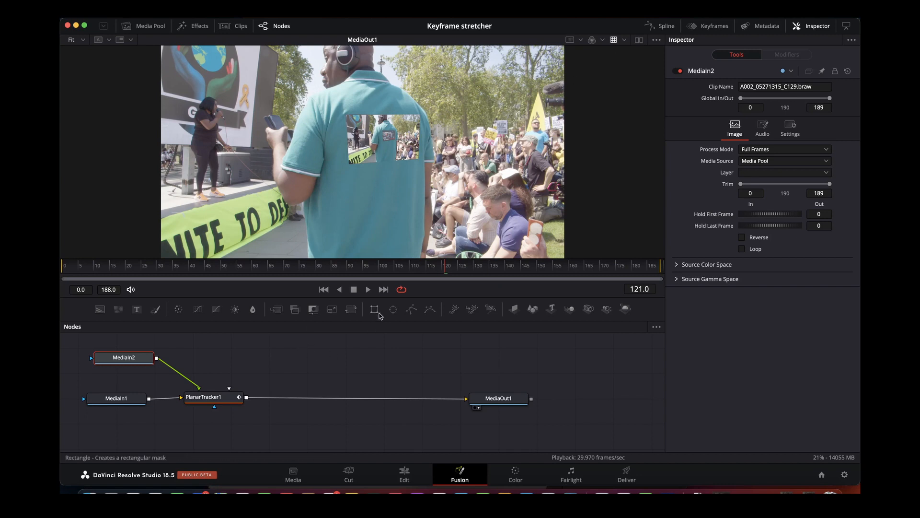
click(369, 290)
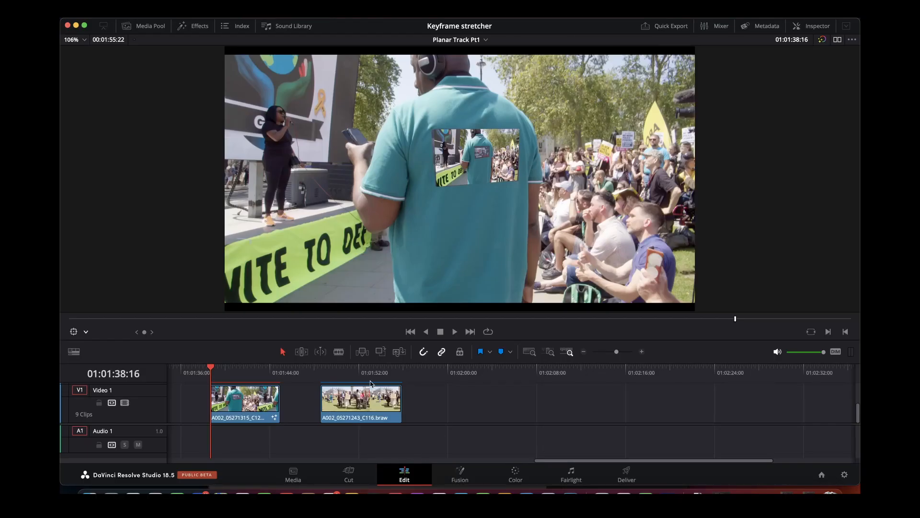
Combine the two stacked A002_05271243_C116.braw clips on Video 1 and Video 2 into a new Fusion clip.
click(341, 368)
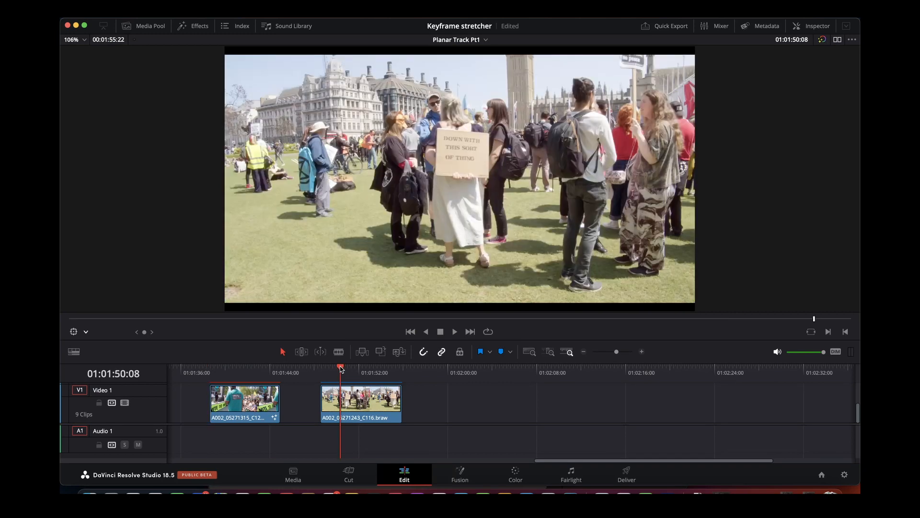
drag(341, 368, 374, 381)
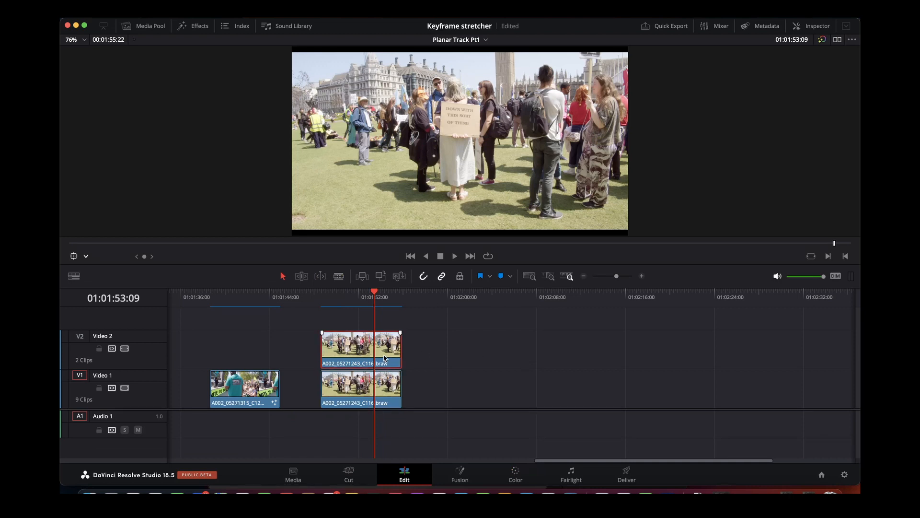
super+click(387, 392)
right_click(387, 392)
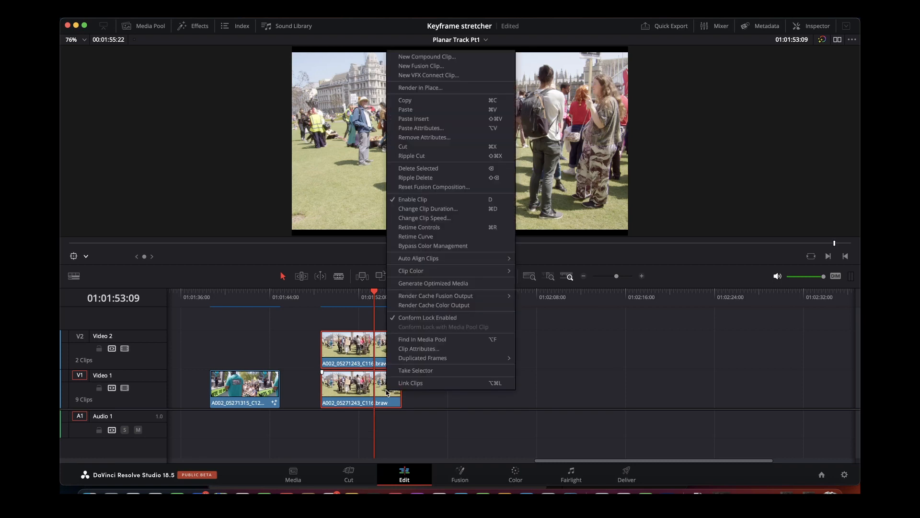
click(440, 67)
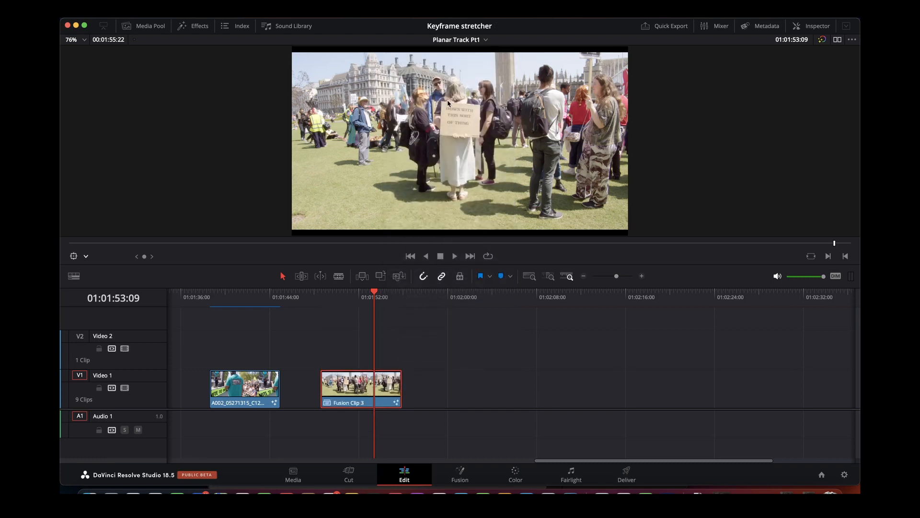
Open Fusion Clip 3 on the Fusion page and spread the MediaIn1 and Merge1 nodes away from MediaIn2.
click(460, 473)
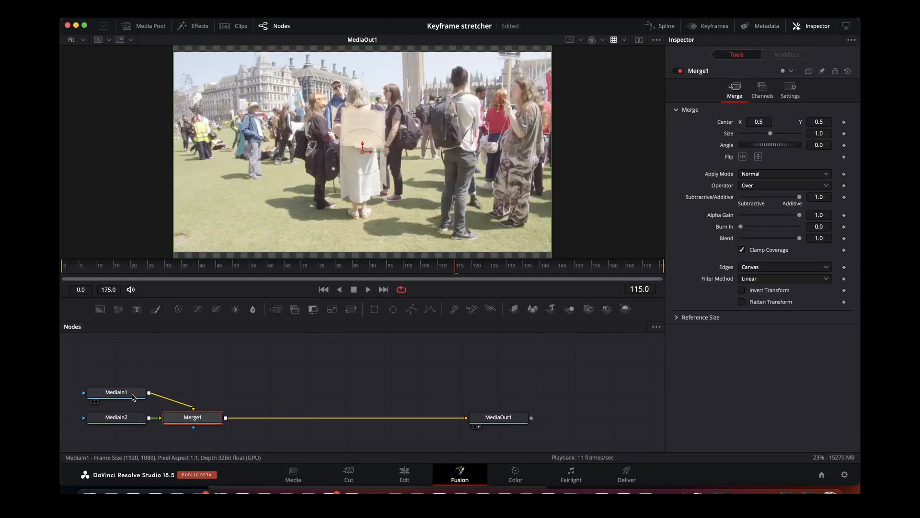
drag(116, 393, 120, 365)
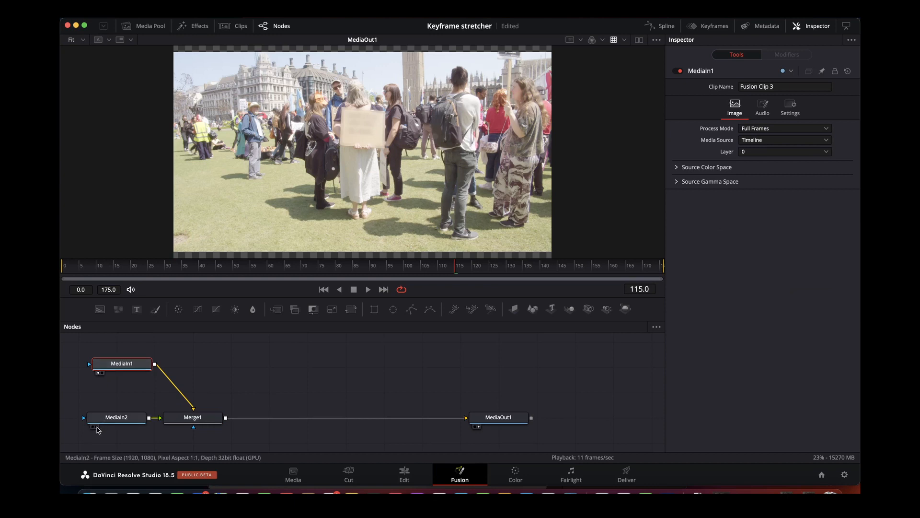
click(96, 427)
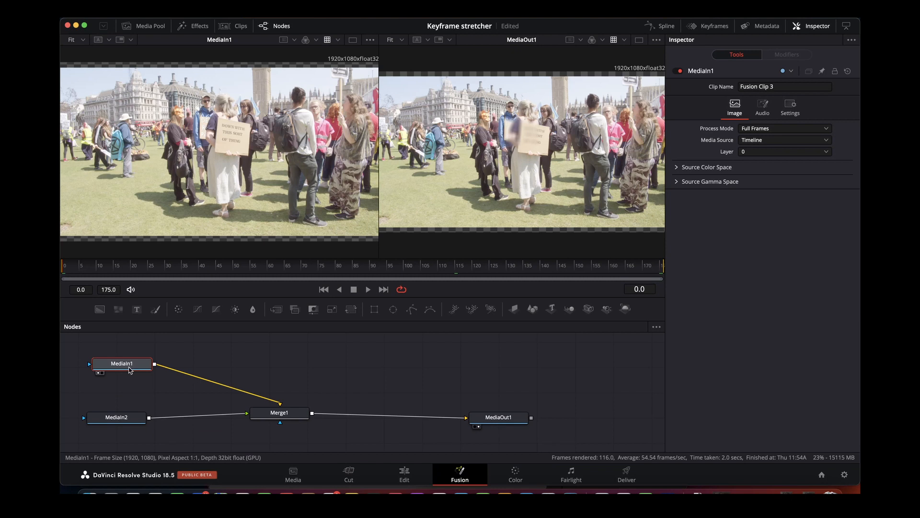
Compare the MediaIn2 and MediaIn1 footage in the first viewer, ending on MediaIn1.
click(123, 419)
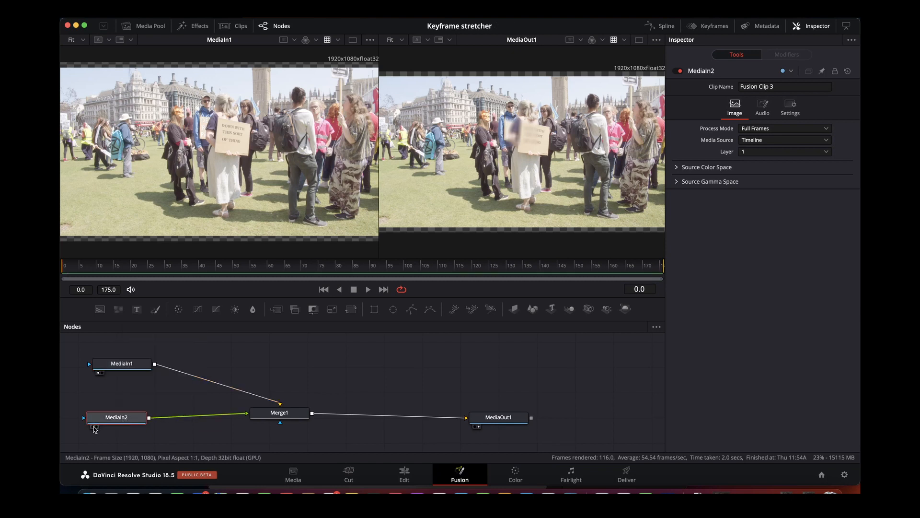
click(94, 427)
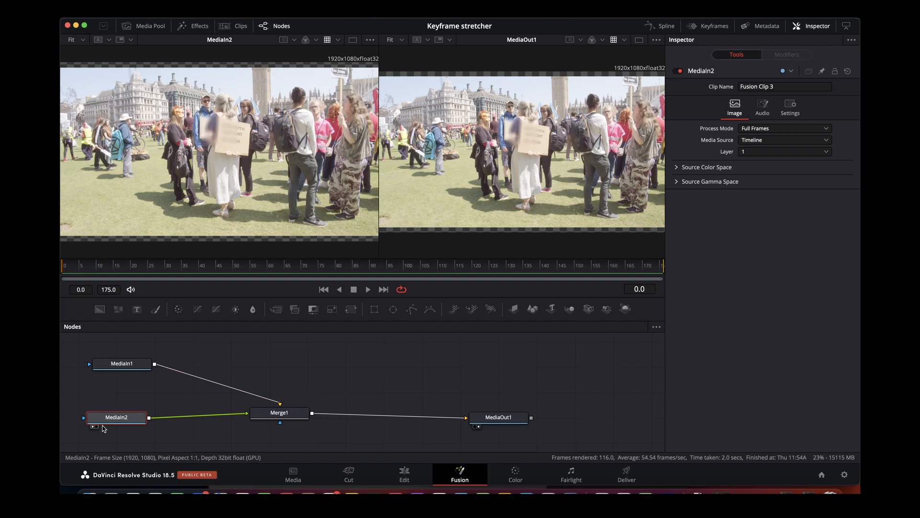
click(114, 368)
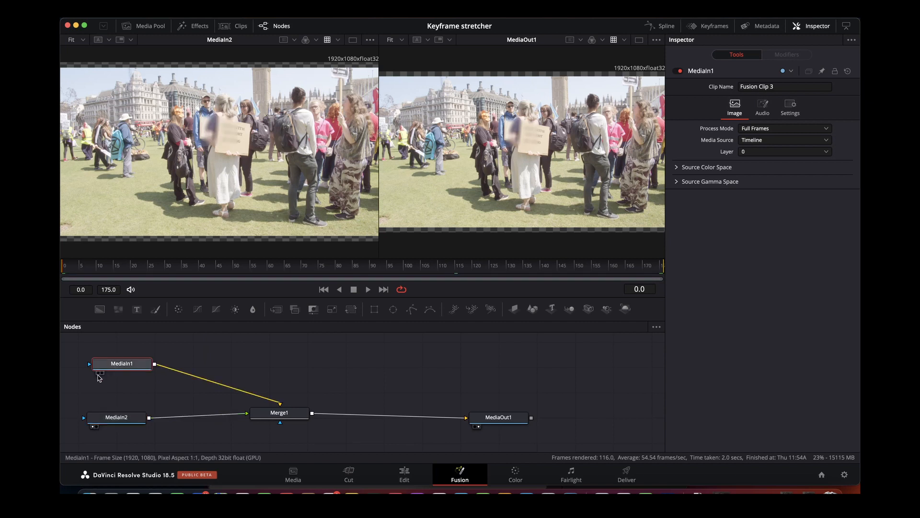
click(99, 373)
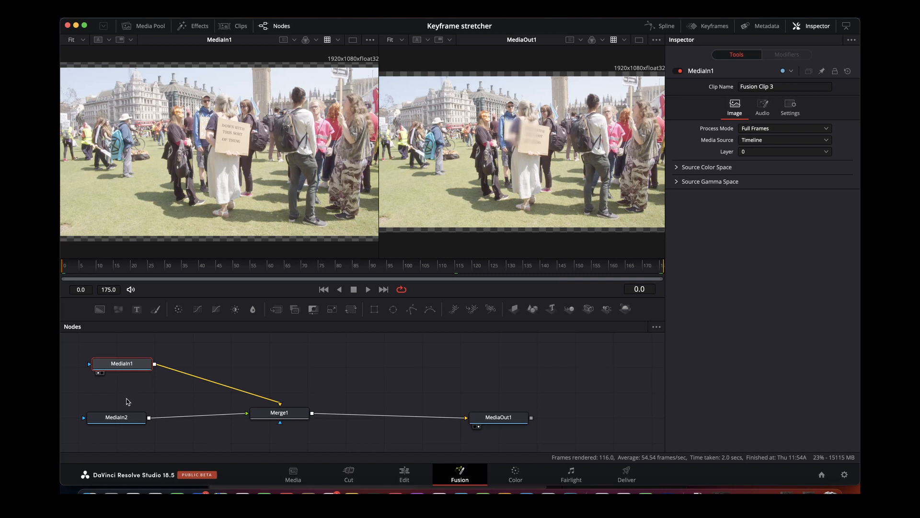
Add a Planar Tracker node directly after MediaIn1.
mouse_move(123, 419)
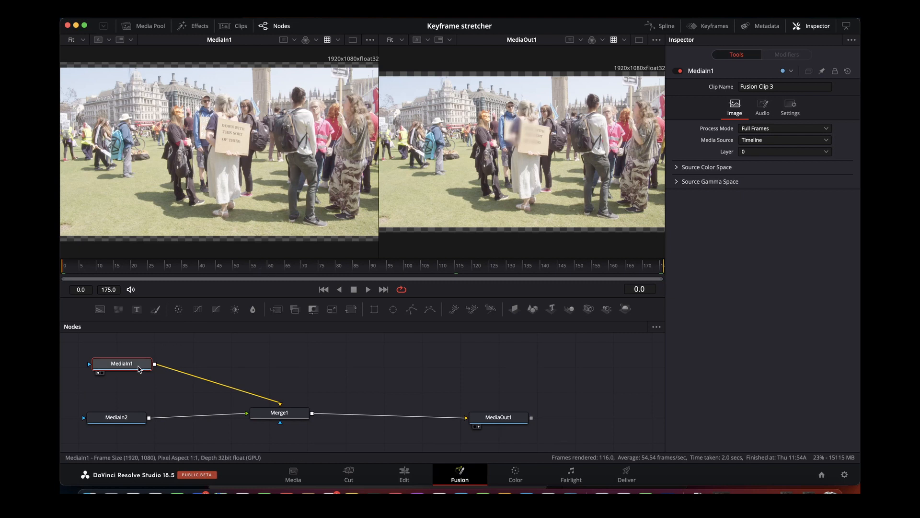
key(shift+space)
text(pla)
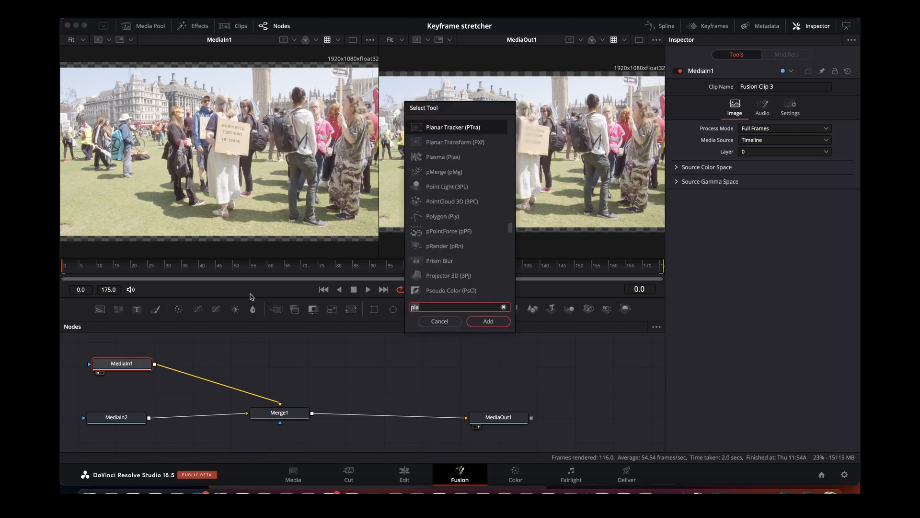
click(480, 322)
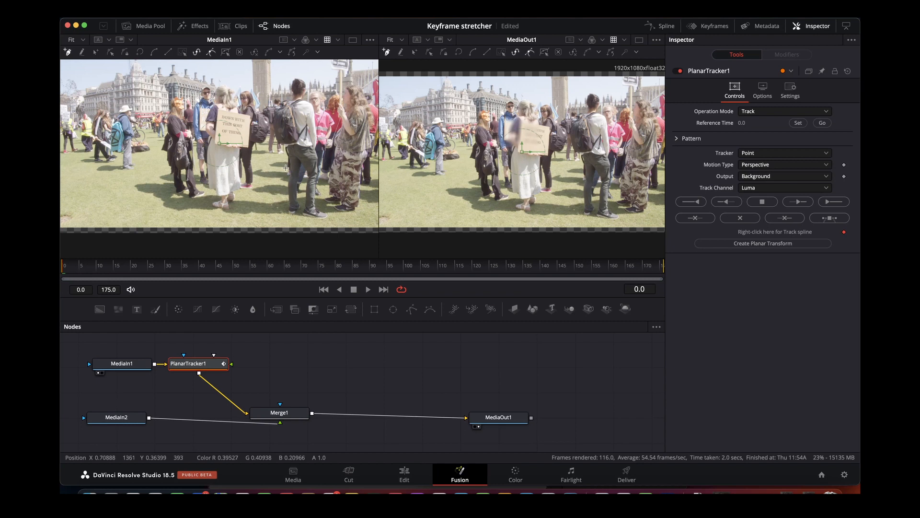
Go to frame 92 and outline the cardboard sign as the planar tracking pattern, leaving out the hands at its lower edge.
scroll(280, 169, down, 1)
scroll(279, 165, up, 2)
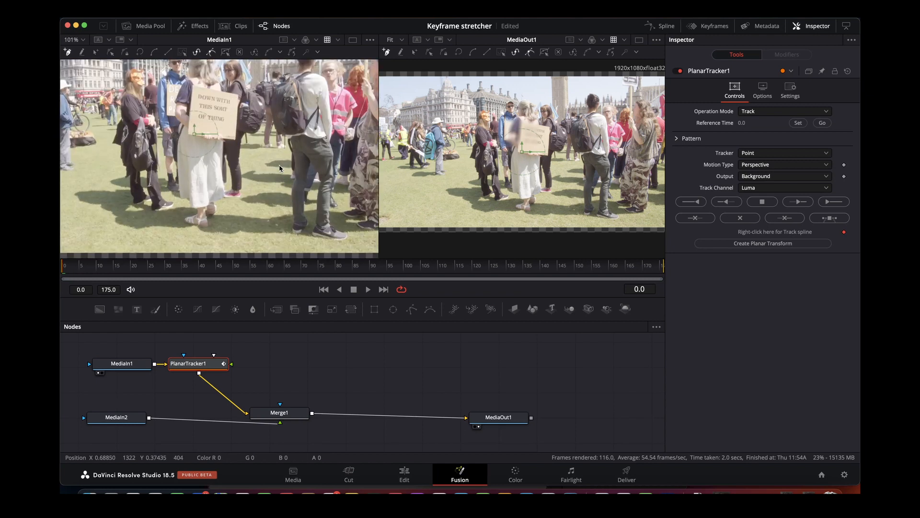
scroll(279, 165, up, 1)
scroll(279, 165, down, 1)
click(376, 267)
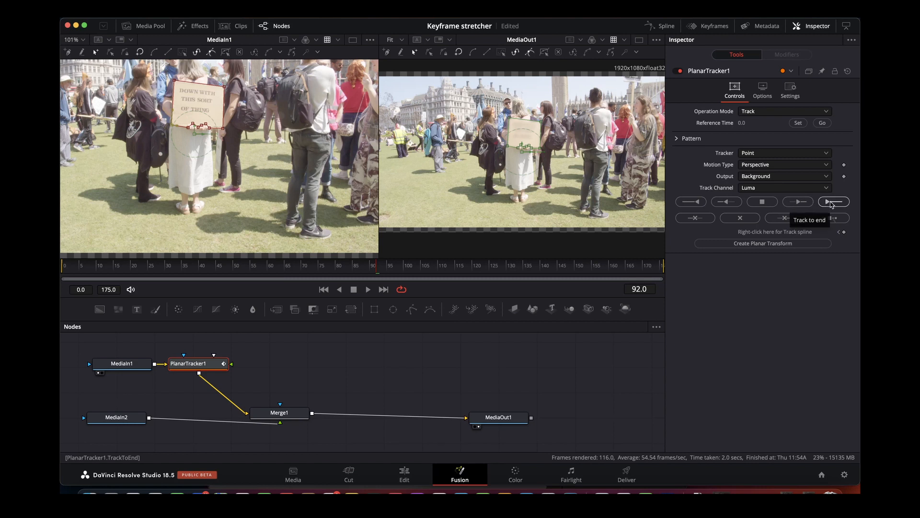
Set frame 92 as the reference time, track the sign to the end, then from the reference frame back to the start.
click(830, 203)
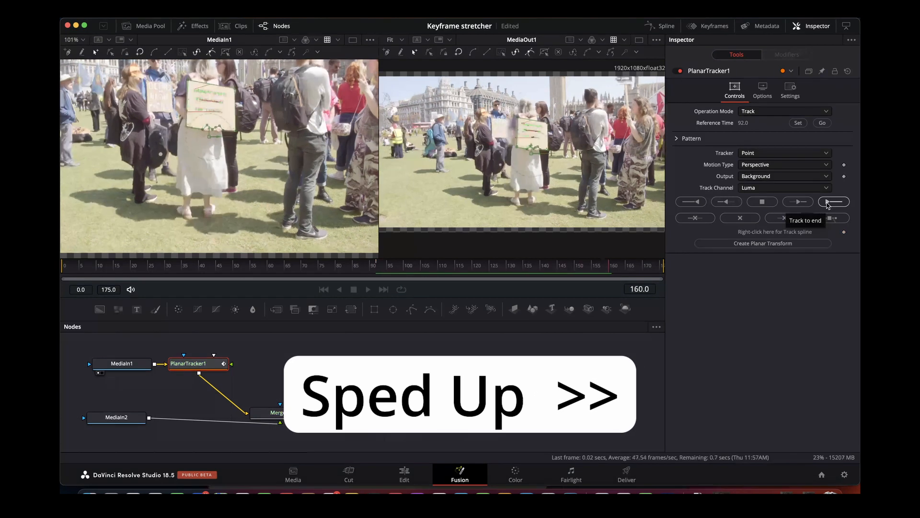
click(822, 123)
click(691, 202)
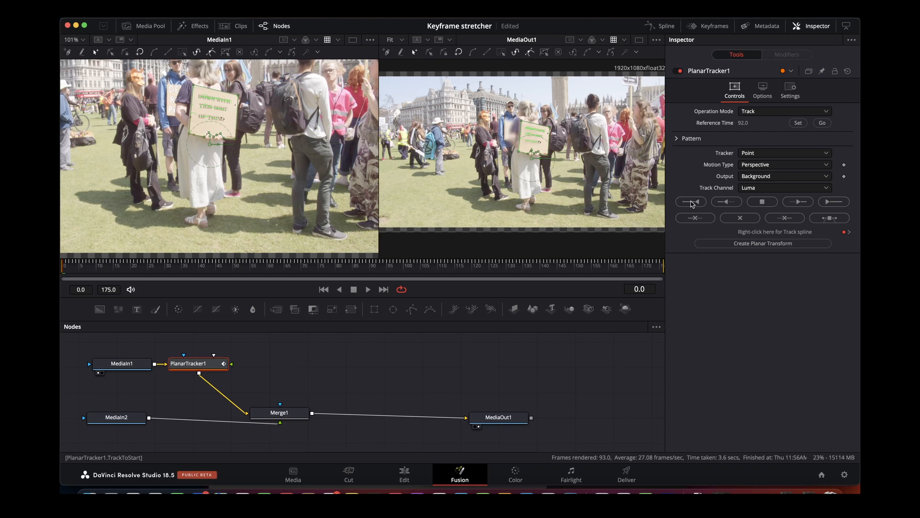
Create a Planar Transform from the sign's track and place its node beside PlanarTracker1.
click(357, 267)
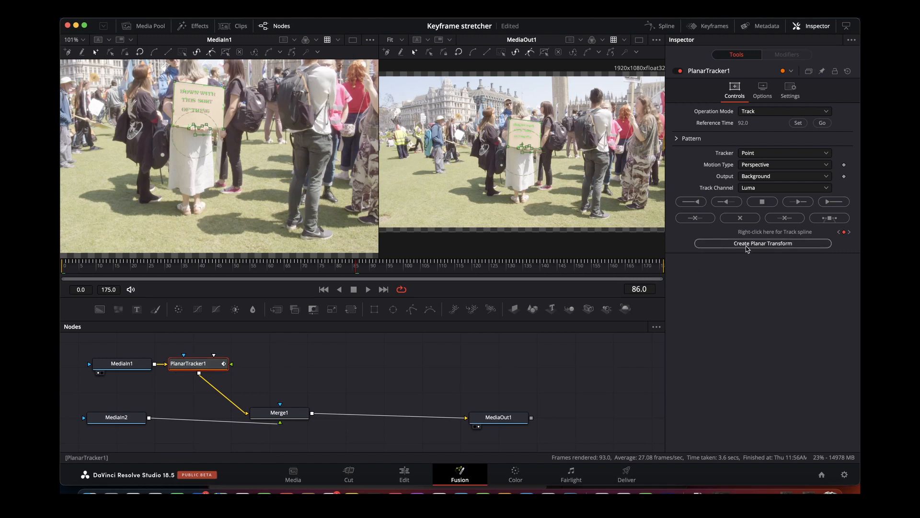
click(749, 245)
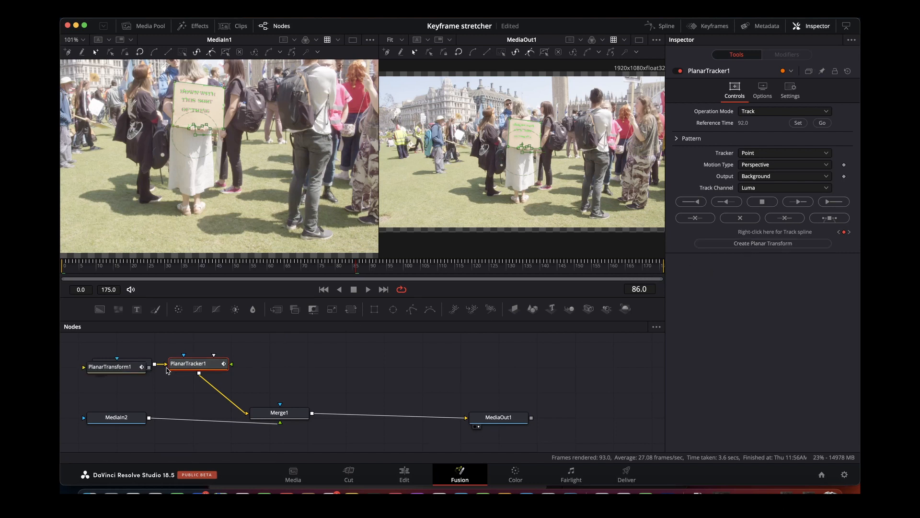
drag(135, 371, 311, 370)
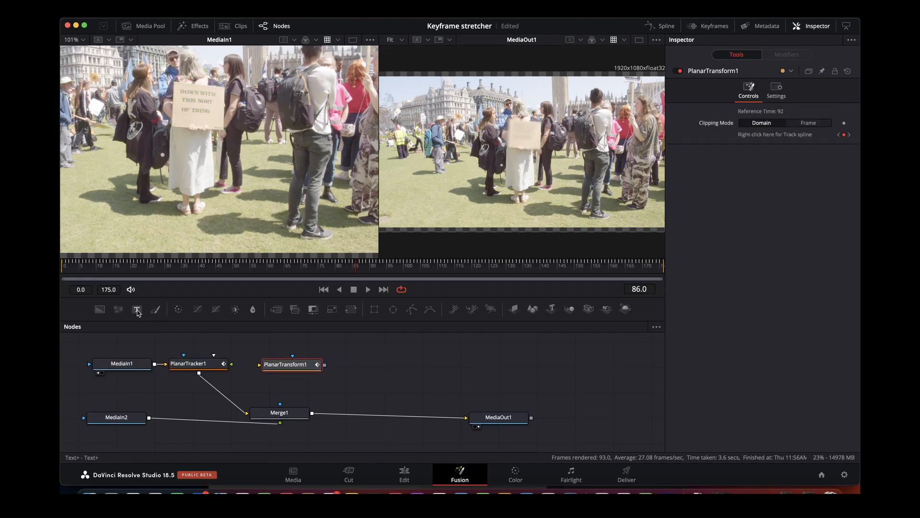
Feed a Text+ node reading "Hello World" into PlanarTransform1, and merge the transform's output over Merge1's output.
drag(137, 312, 262, 370)
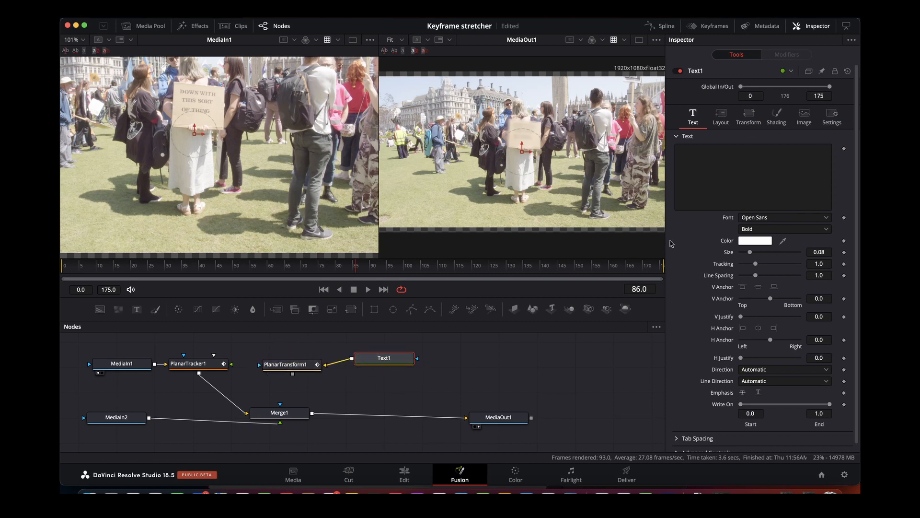
click(709, 176)
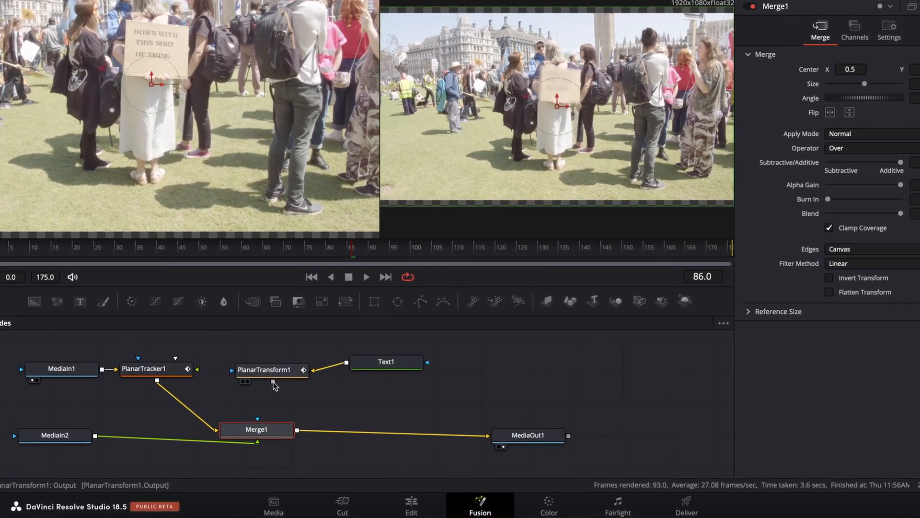
drag(293, 373, 308, 424)
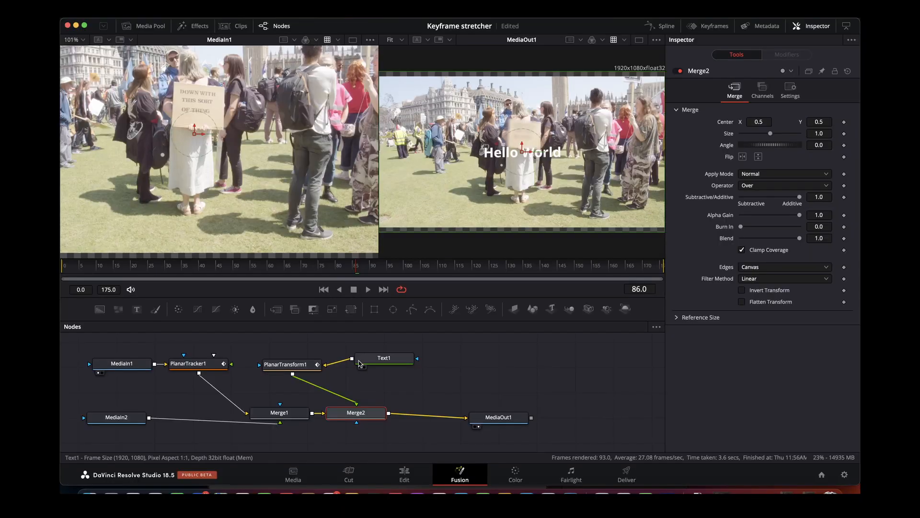
Line up PlanarTransform1 above Merge2 with Text1 beside it, and play the composite to check the tracked text.
drag(454, 309, 501, 309)
drag(411, 362, 461, 358)
click(461, 357)
drag(304, 370, 369, 365)
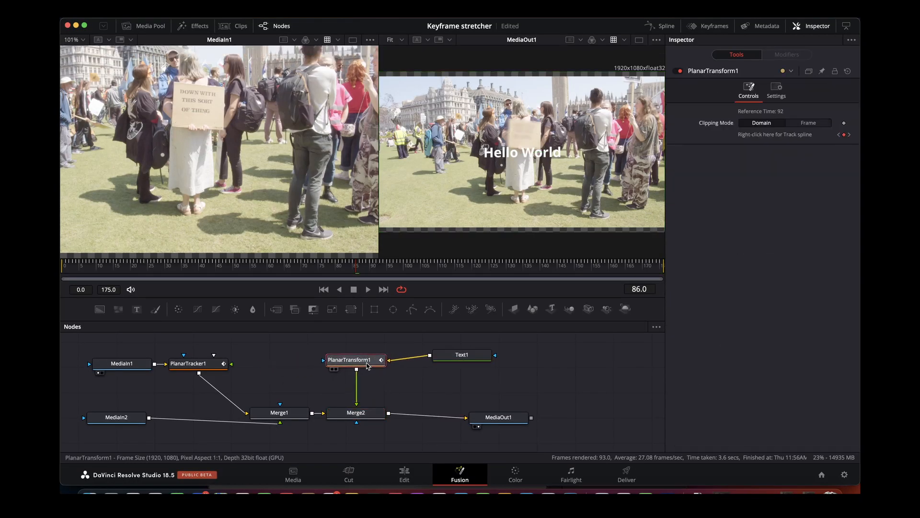
drag(456, 359, 454, 362)
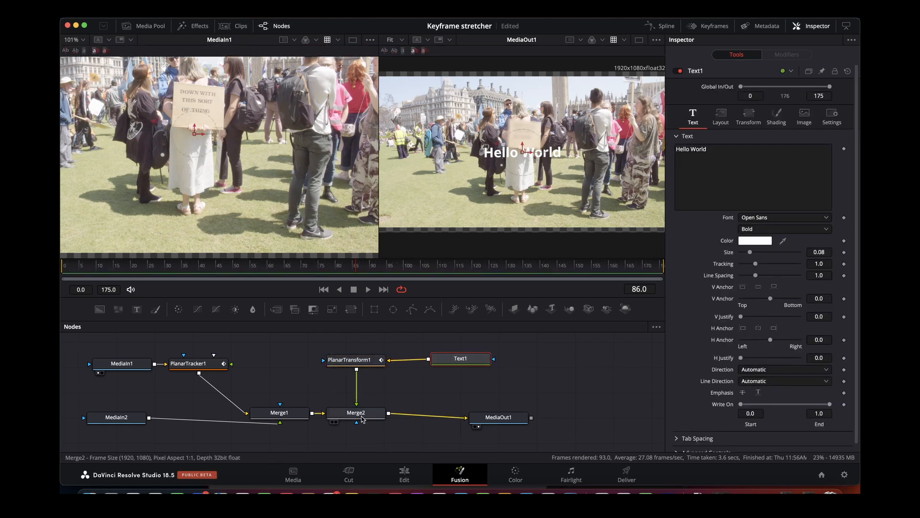
click(367, 290)
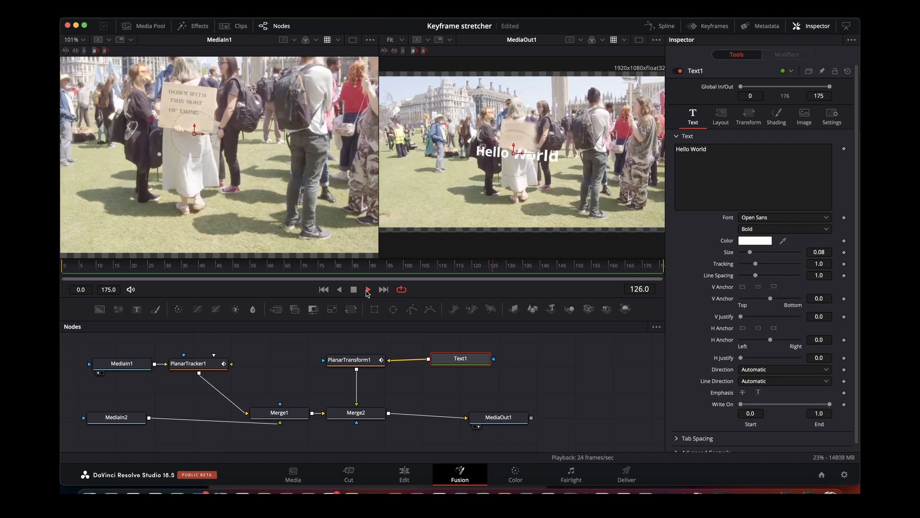
click(355, 290)
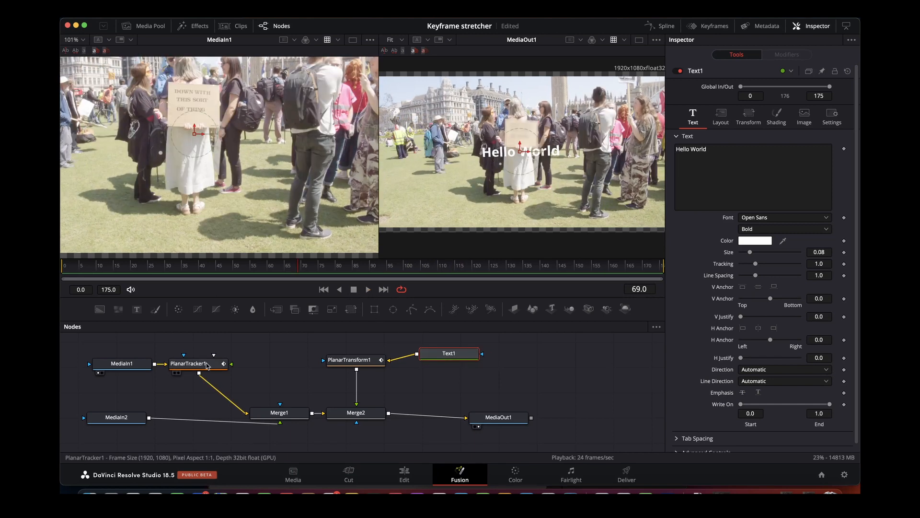
Delete the PlanarTracker1 node and play the composite to check the text's motion.
click(202, 367)
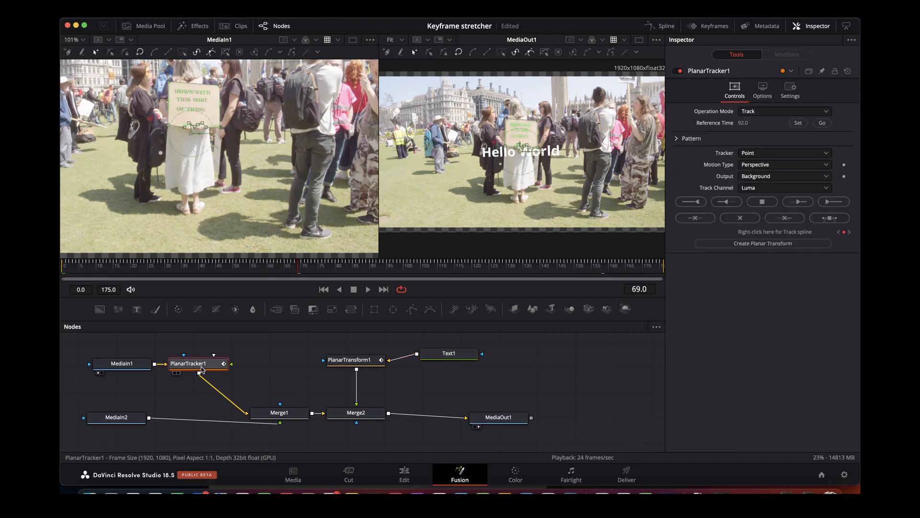
key(Delete)
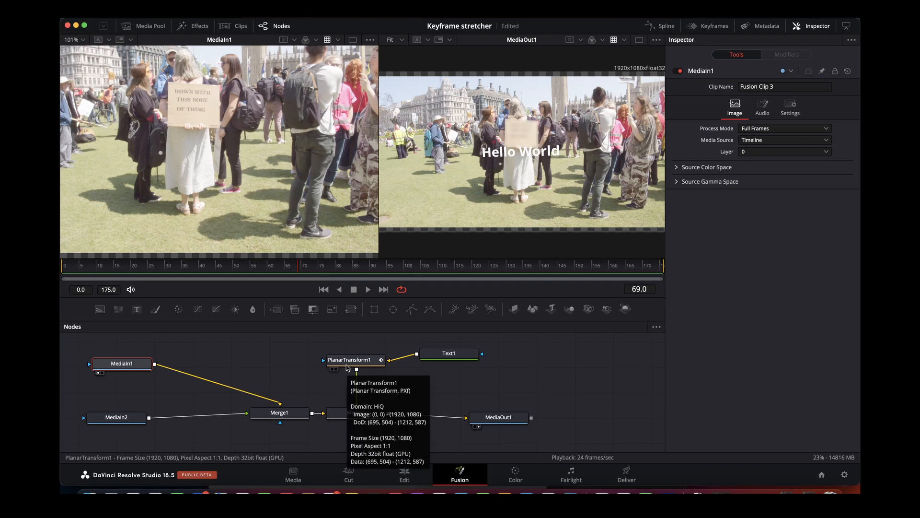
click(369, 289)
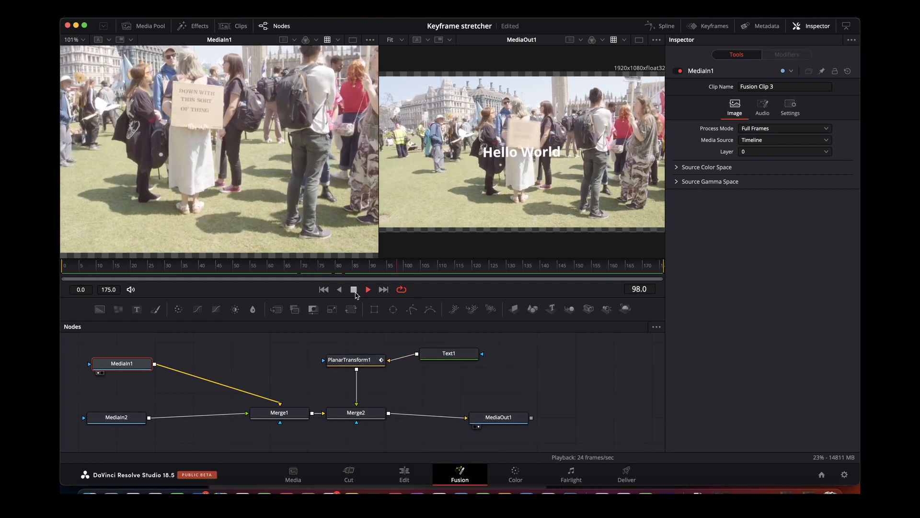
click(354, 289)
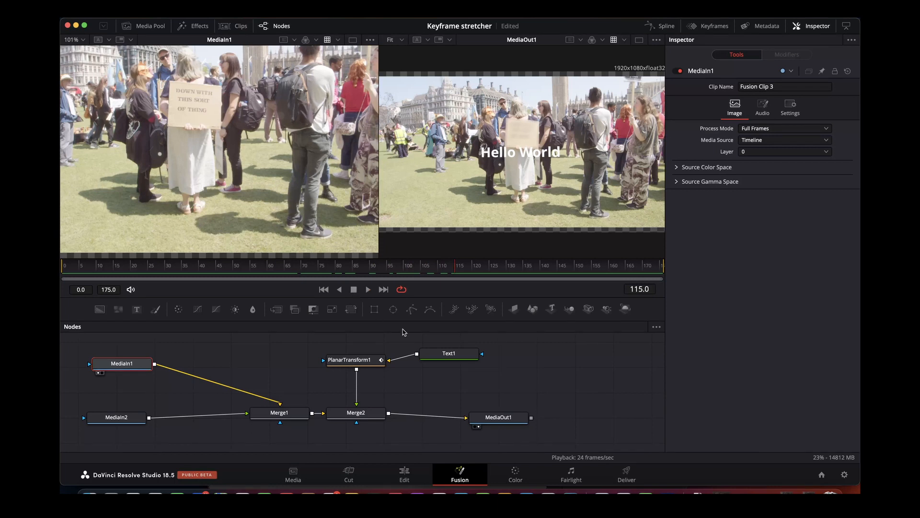
Move the "Hello World" text up to the upper edge of the cardboard sign.
click(441, 355)
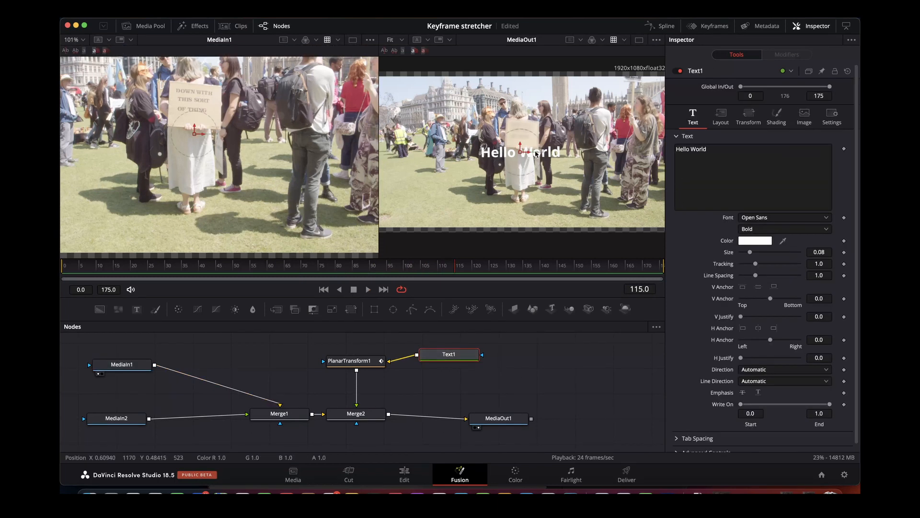
drag(521, 152, 523, 137)
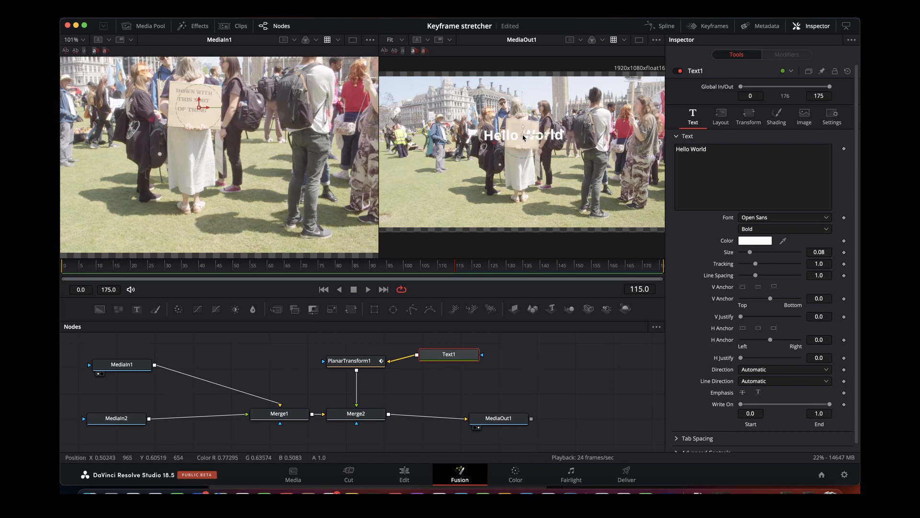
drag(524, 137, 524, 123)
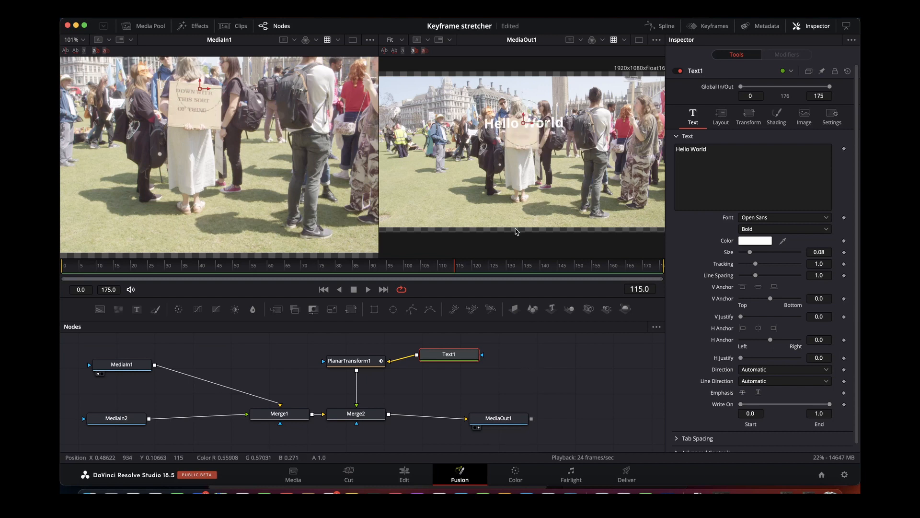
Duplicate the PlanarTransform1 node and merge the copy's output over Merge2's output.
click(344, 365)
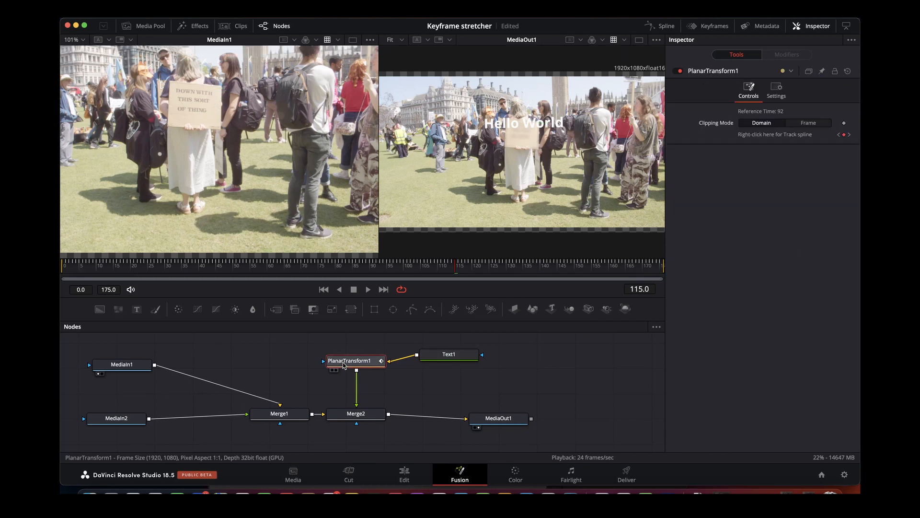
right_click(344, 365)
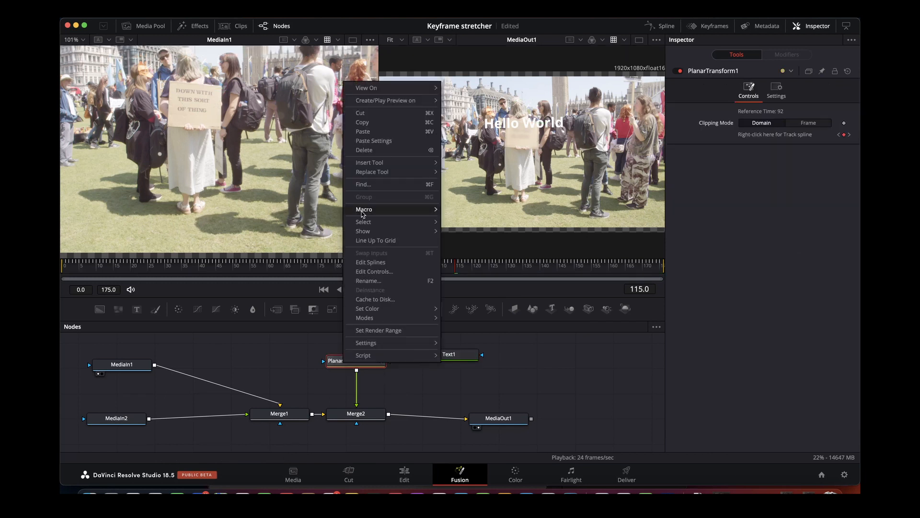
click(365, 126)
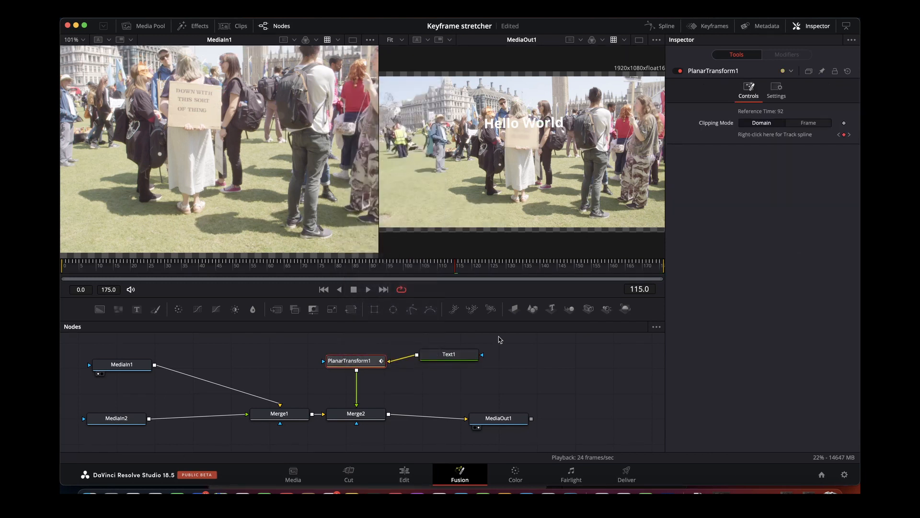
right_click(554, 380)
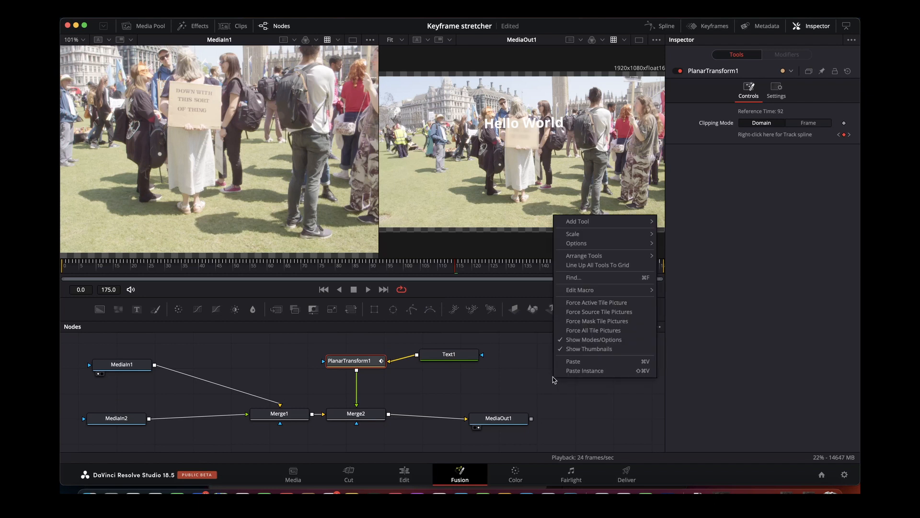
click(573, 362)
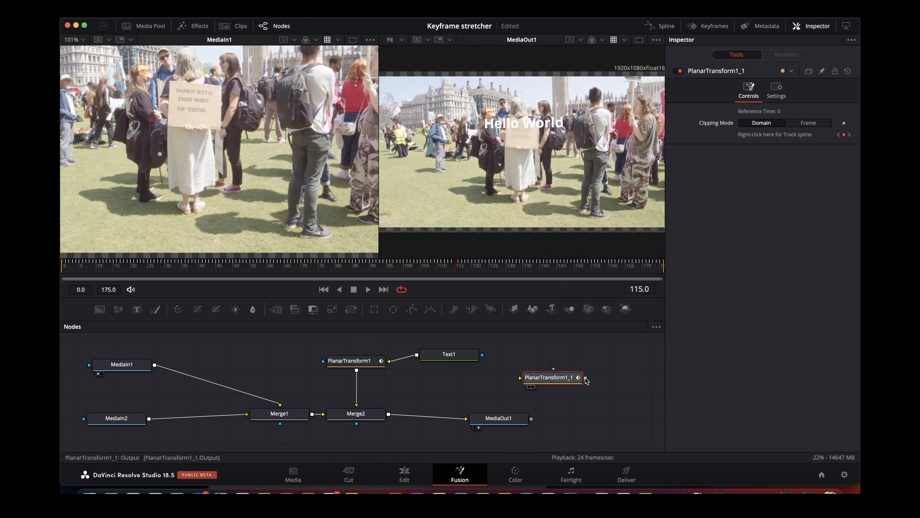
drag(587, 380, 389, 417)
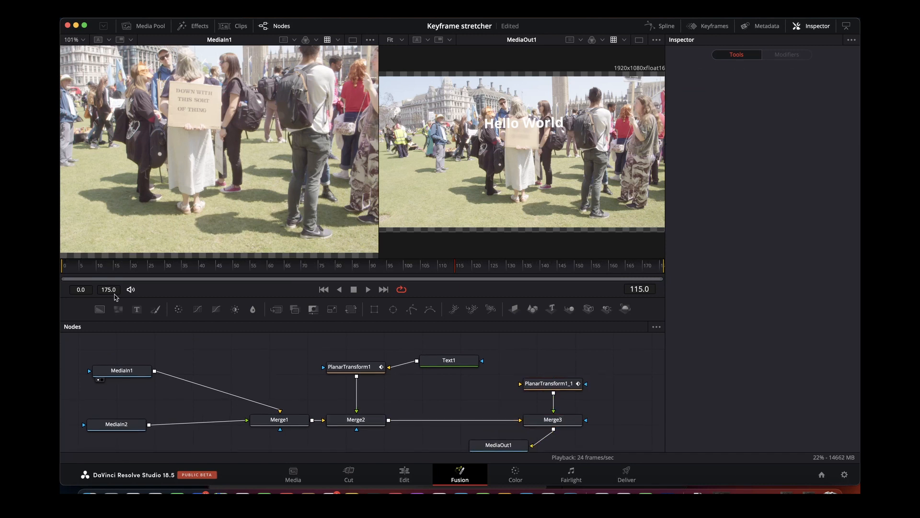
Feed a new Text+ node reading "Here" into the copied Planar Transform node.
drag(135, 311, 555, 355)
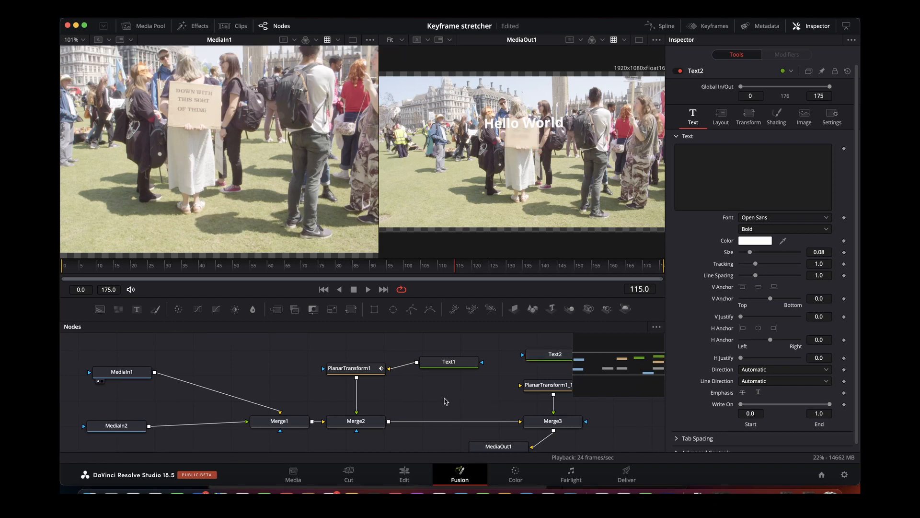
scroll(455, 398, down, 1)
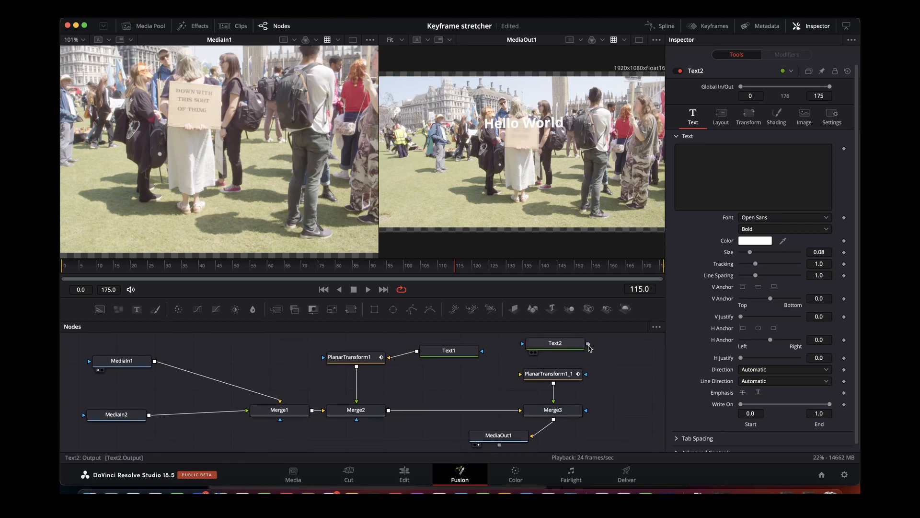
drag(586, 345, 522, 377)
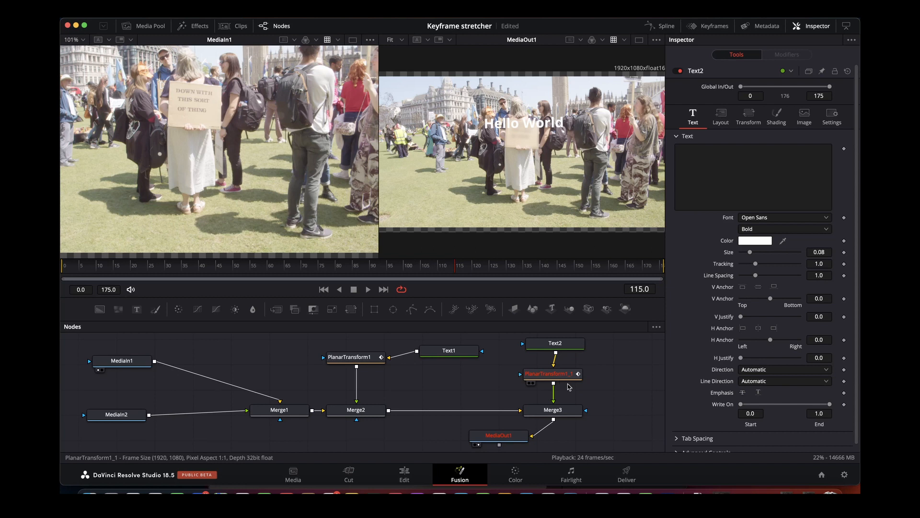
click(561, 343)
click(729, 175)
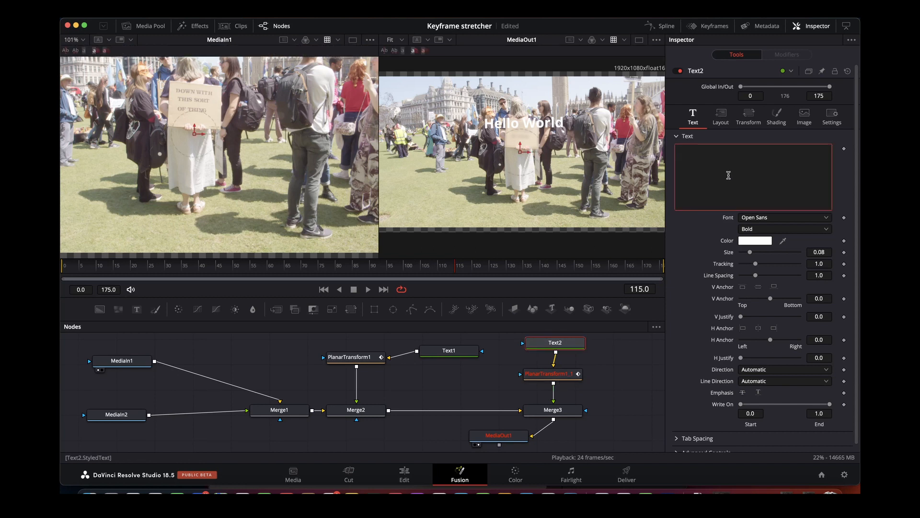
text(Here)
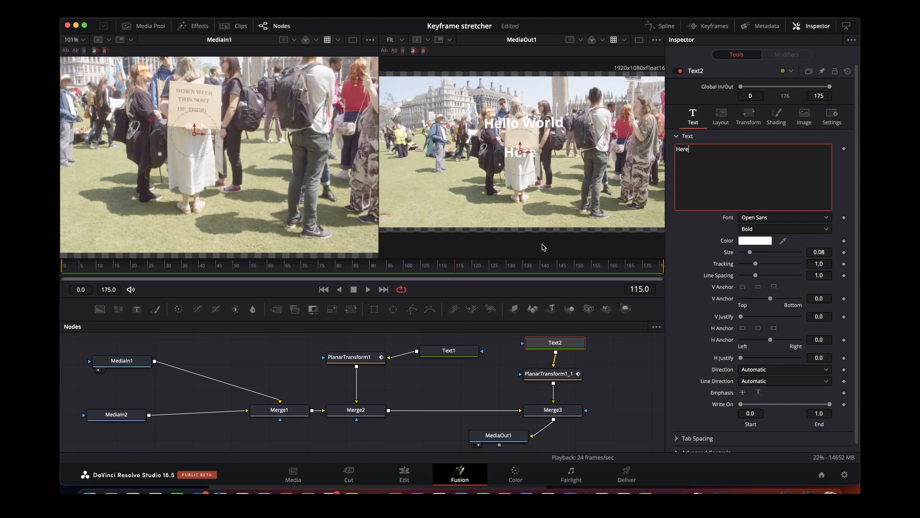
Move the "Here" text up onto the cardboard sign just below "Hello World", and play the composite to check its motion.
drag(522, 153, 521, 140)
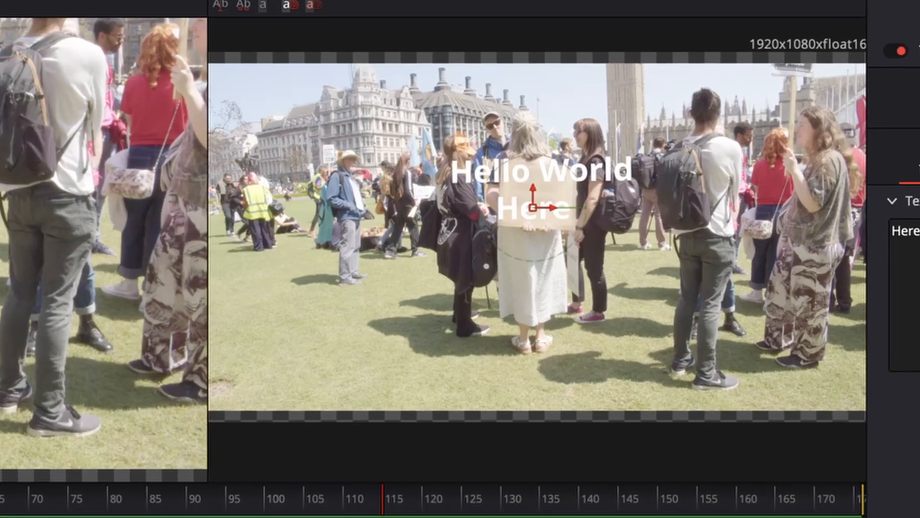
key(space)
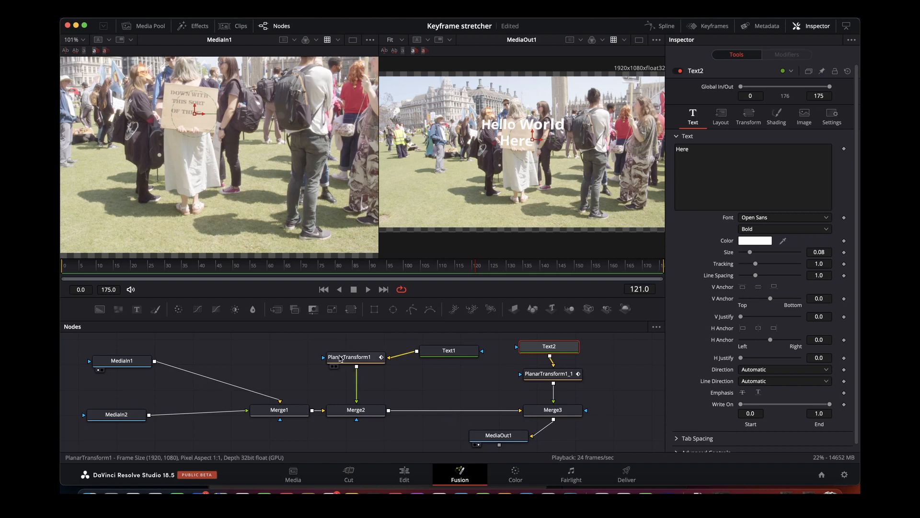
mouse_move(340, 358)
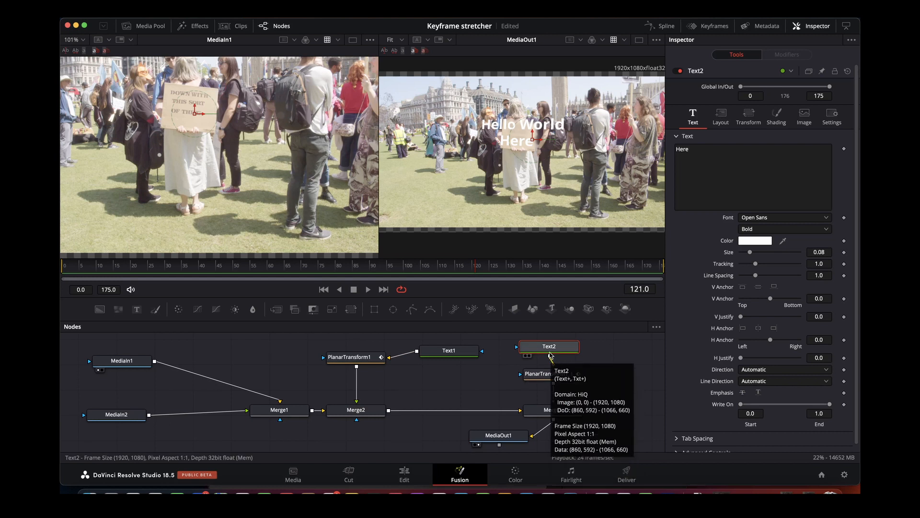
mouse_move(547, 410)
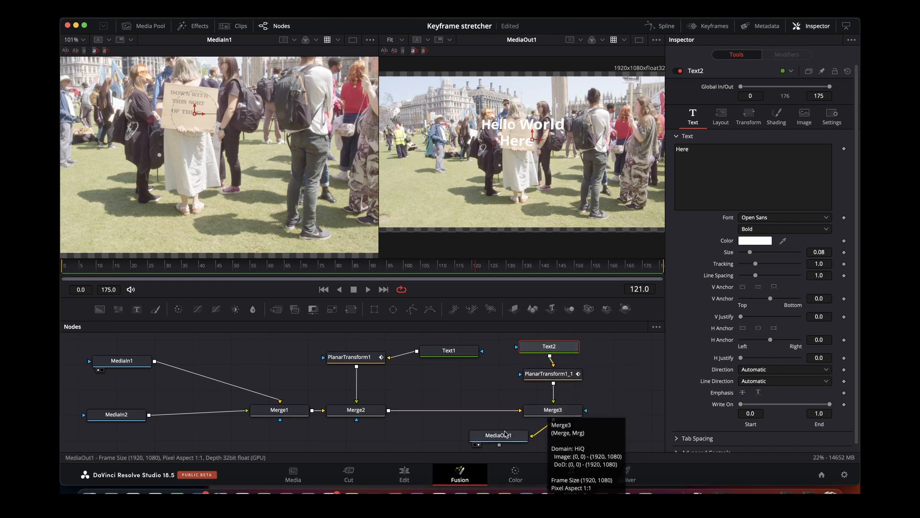
mouse_move(503, 437)
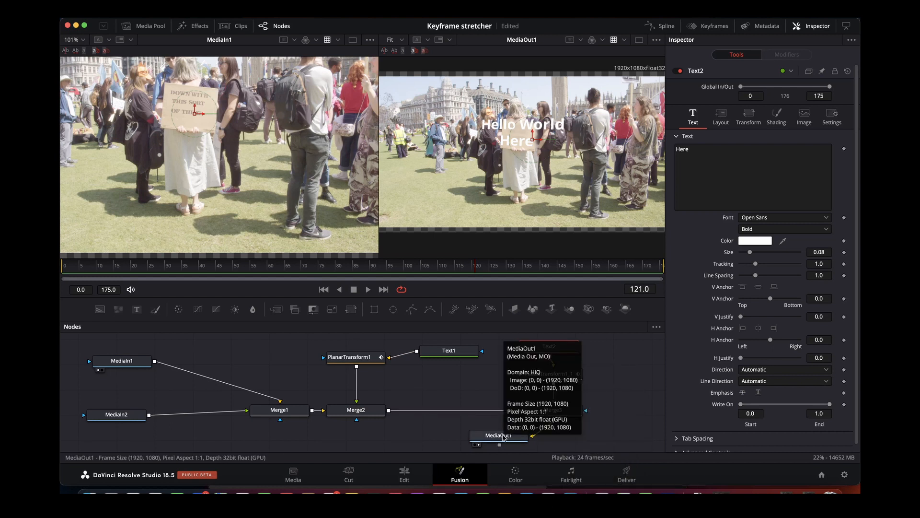
click(363, 363)
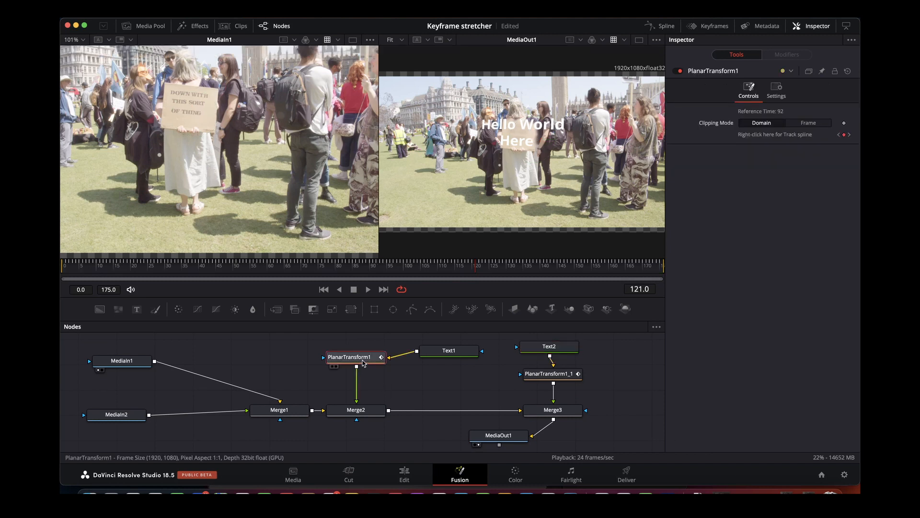